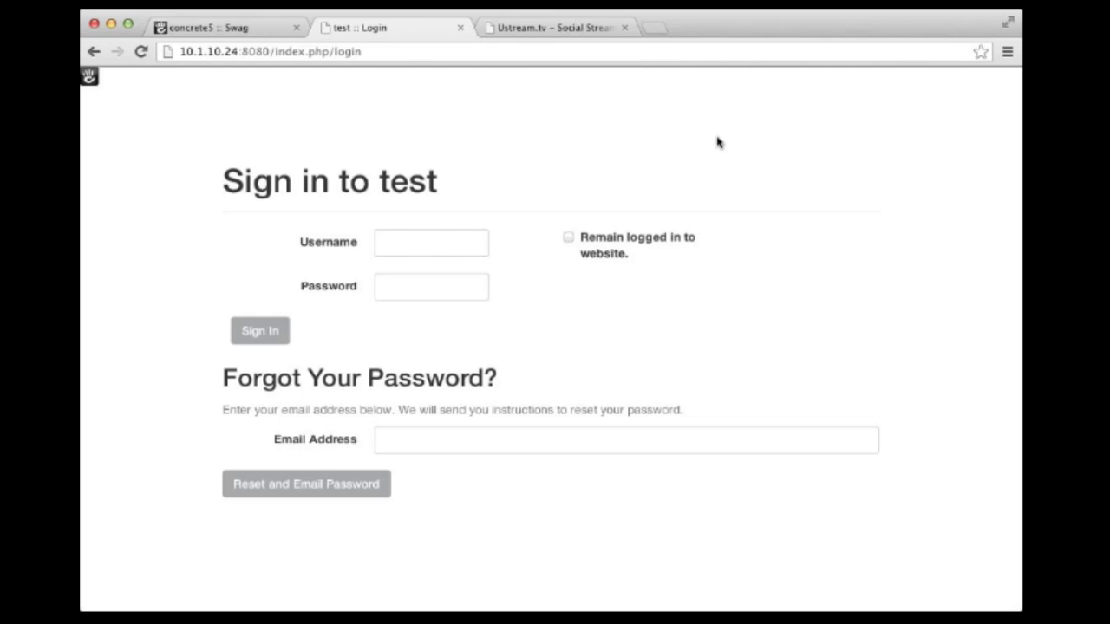
# - Sign in to the test site with the administrator username and password
pyautogui.click(451, 247)
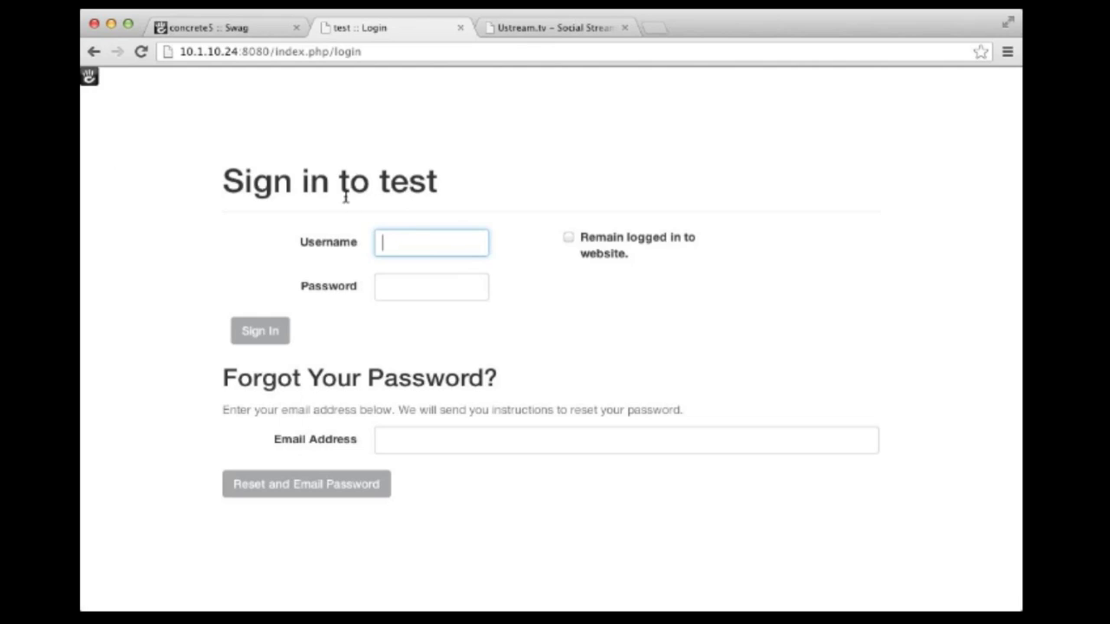
pyautogui.write('admin')
pyautogui.press('Tab')
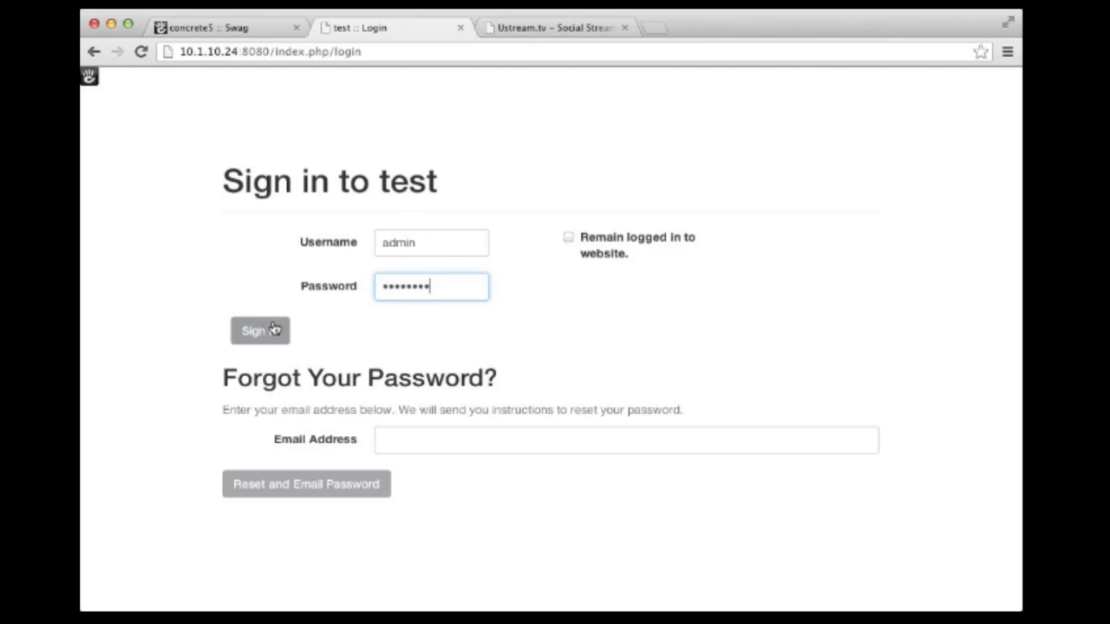
pyautogui.click(270, 340)
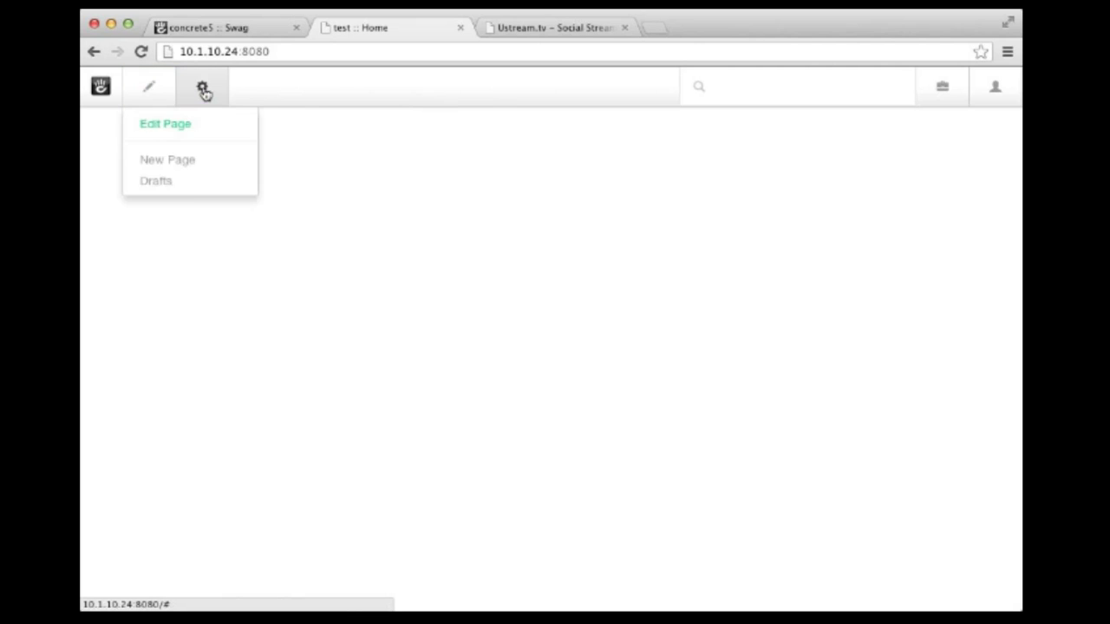
# - Bring up the toolbar's editing menu offering Edit Page, Add Page and drafts
pyautogui.moveTo(204, 92)
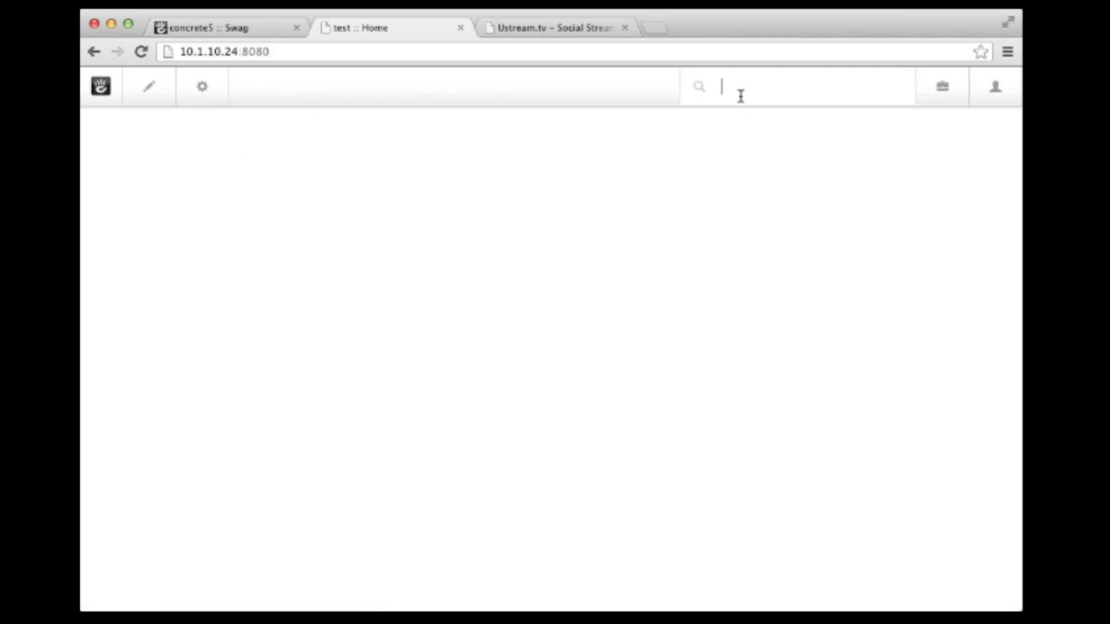
pyautogui.moveTo(992, 87)
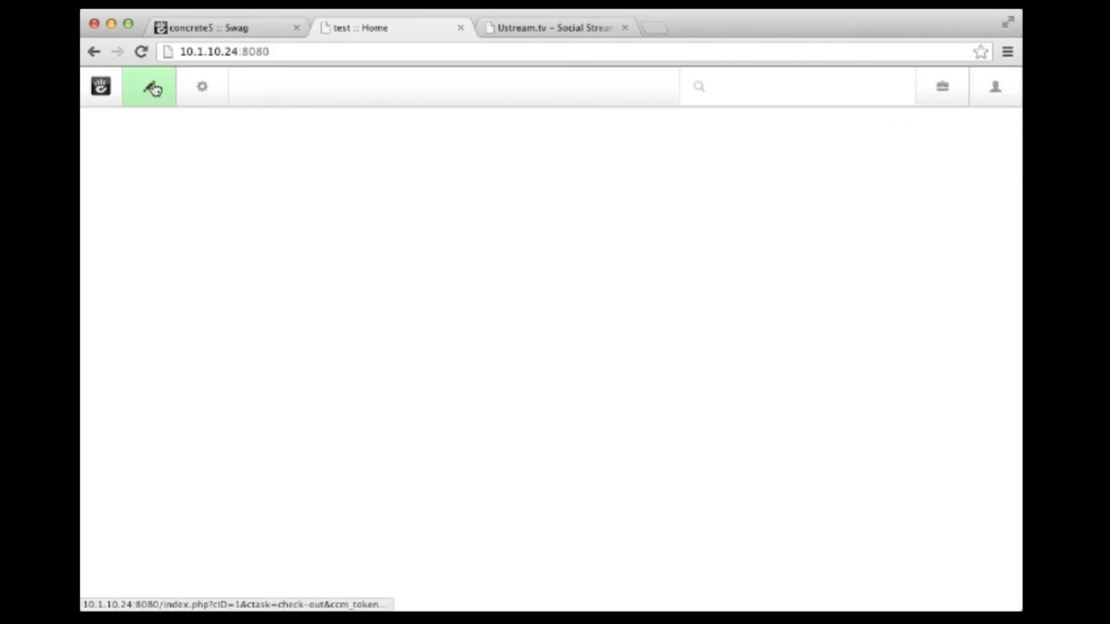
pyautogui.moveTo(152, 89)
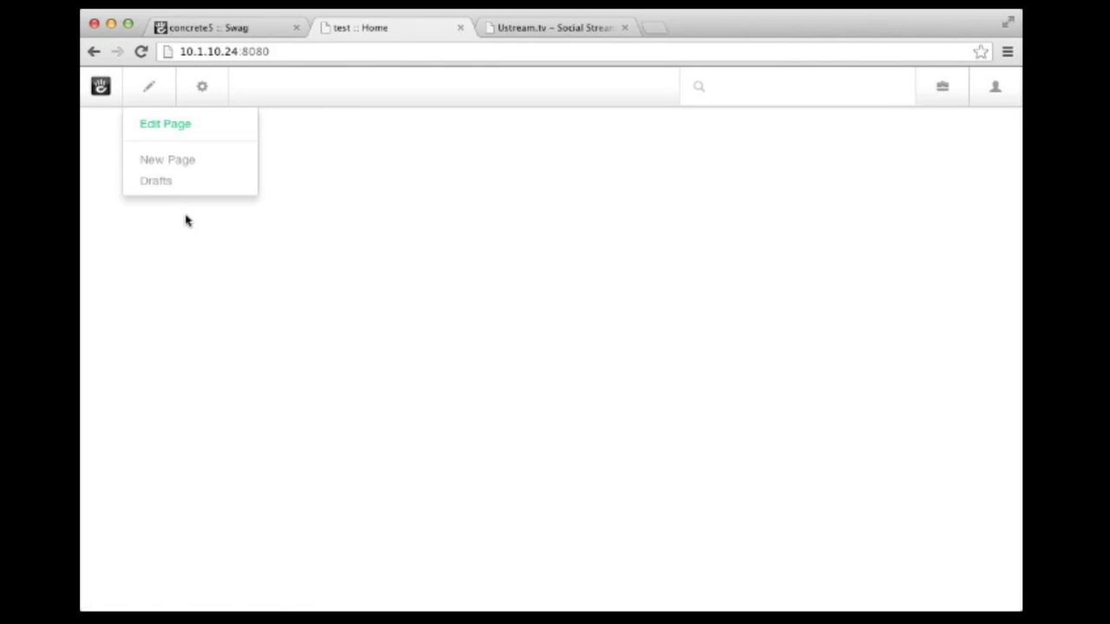
pyautogui.click(185, 221)
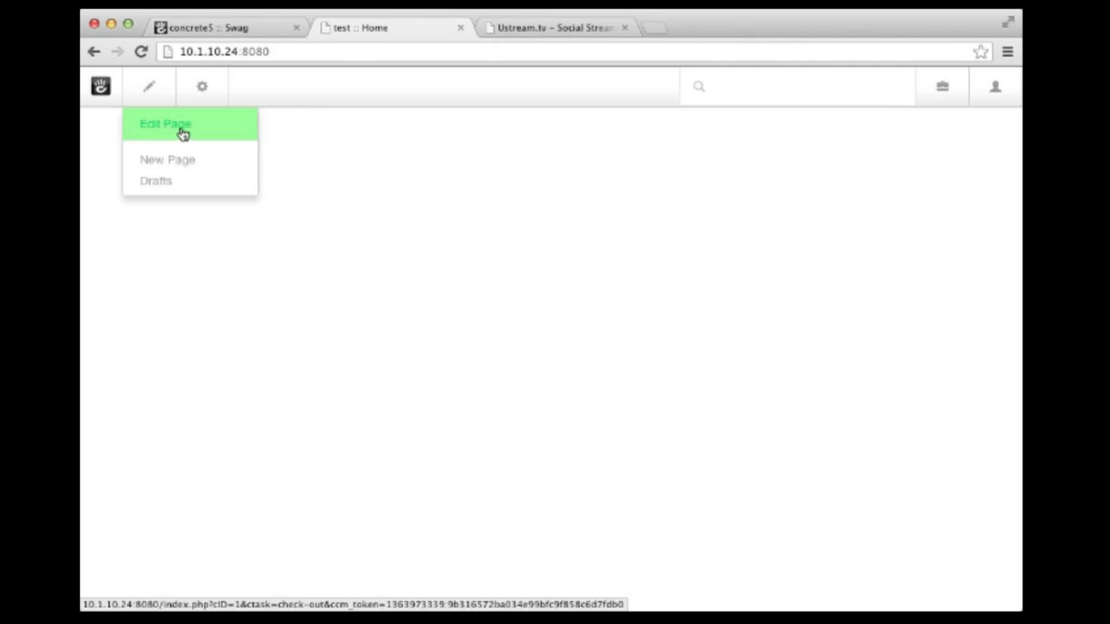
# - Switch the Home page to edit mode and open the Main area's options
pyautogui.click(183, 134)
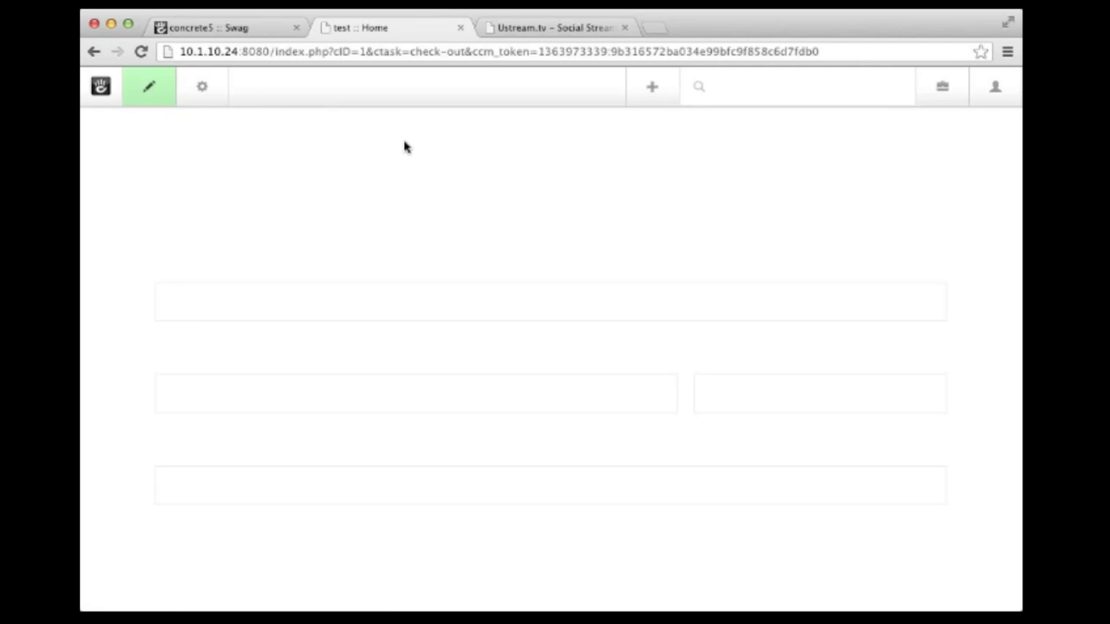
pyautogui.scroll(-1, 500, 211)
pyautogui.click(344, 304)
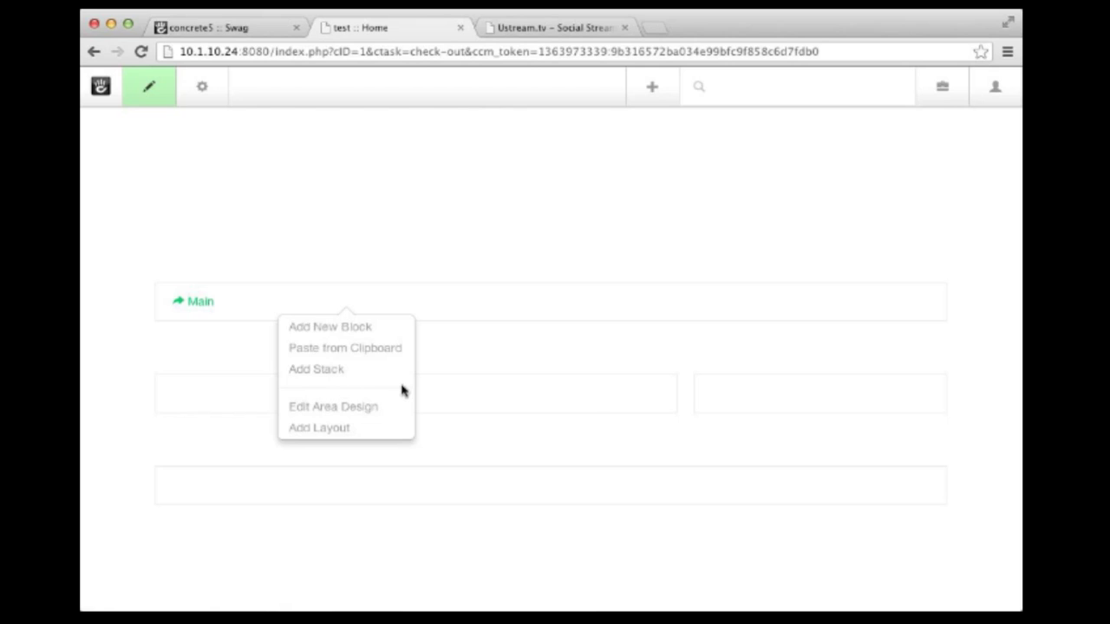
# - Start adding a new block to the Main area
pyautogui.click(451, 355)
pyautogui.click(423, 300)
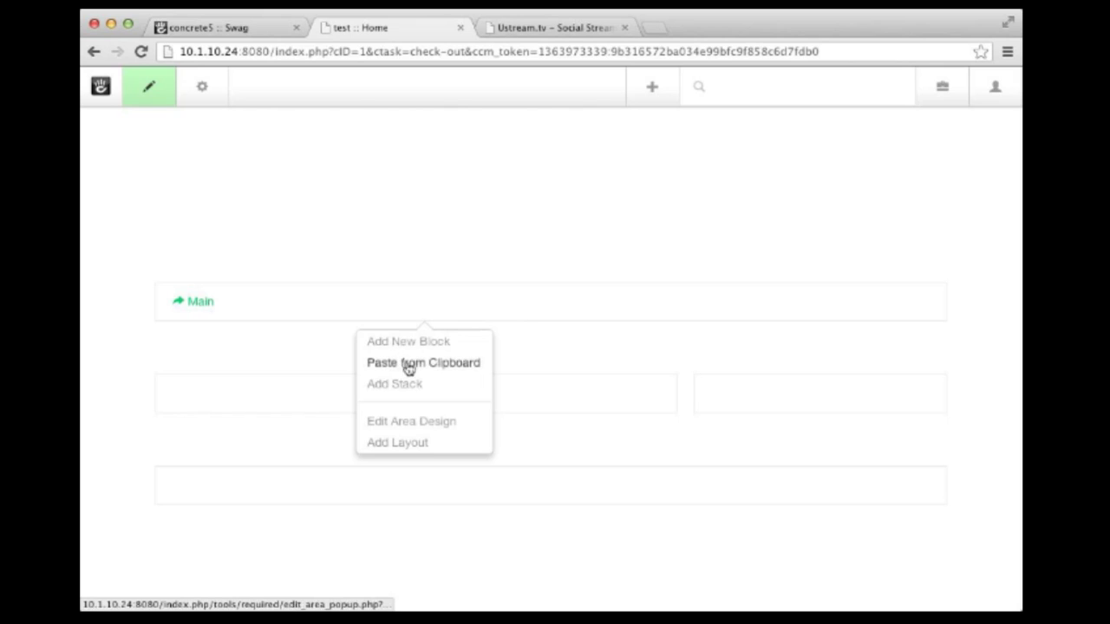
pyautogui.click(449, 349)
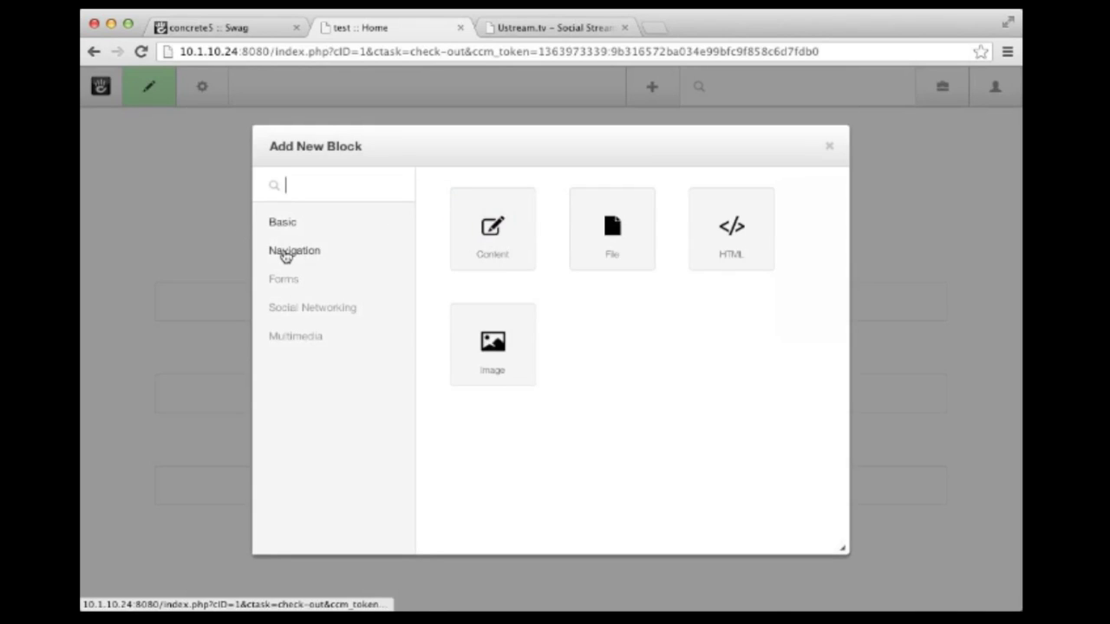
# - Browse the block categories, then add a Basic Content block
pyautogui.click(321, 255)
pyautogui.click(294, 284)
pyautogui.click(293, 310)
pyautogui.click(292, 337)
pyautogui.click(296, 253)
pyautogui.click(297, 229)
pyautogui.click(485, 251)
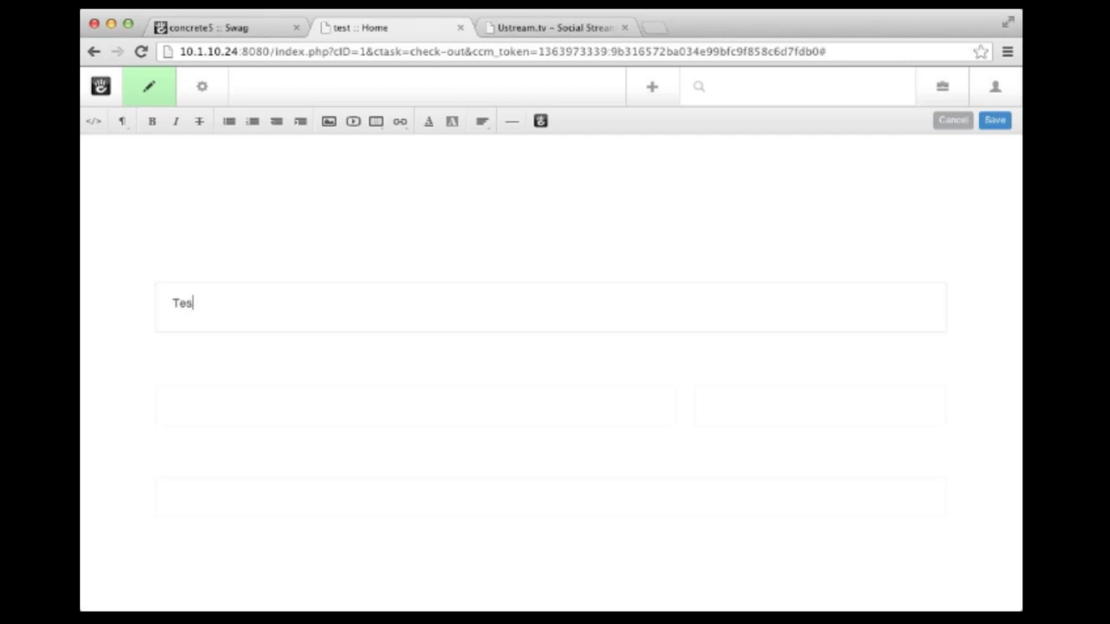
# - Type 'Test Heading.' with 'Test content right in the page' on the next line
pyautogui.write('ading.')
pyautogui.press('Return')
pyautogui.write('Test content right in the page.')
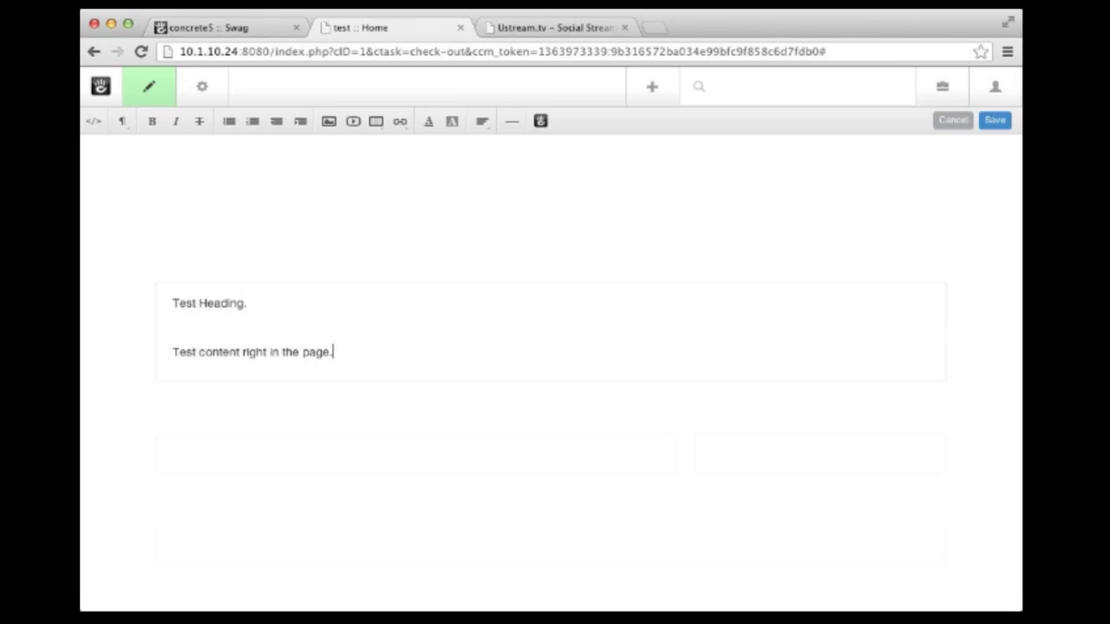
# - Format 'Test Heading.' as Header 1 and save the block
pyautogui.tripleClick(220, 304)
pyautogui.tripleClick(312, 310)
pyautogui.click(130, 123)
pyautogui.click(164, 227)
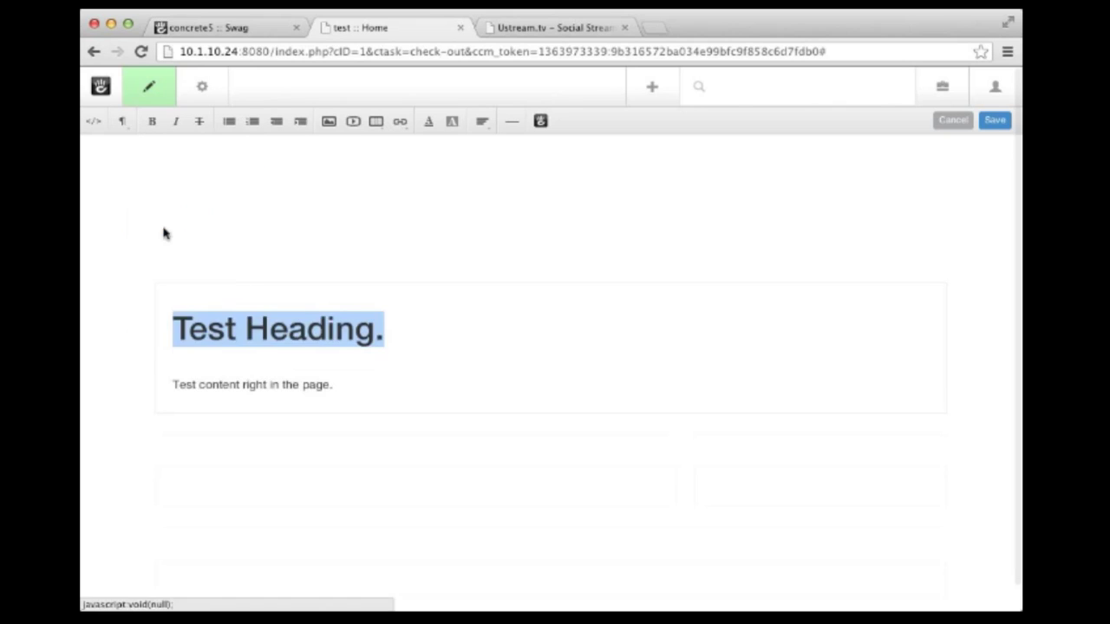
pyautogui.click(995, 120)
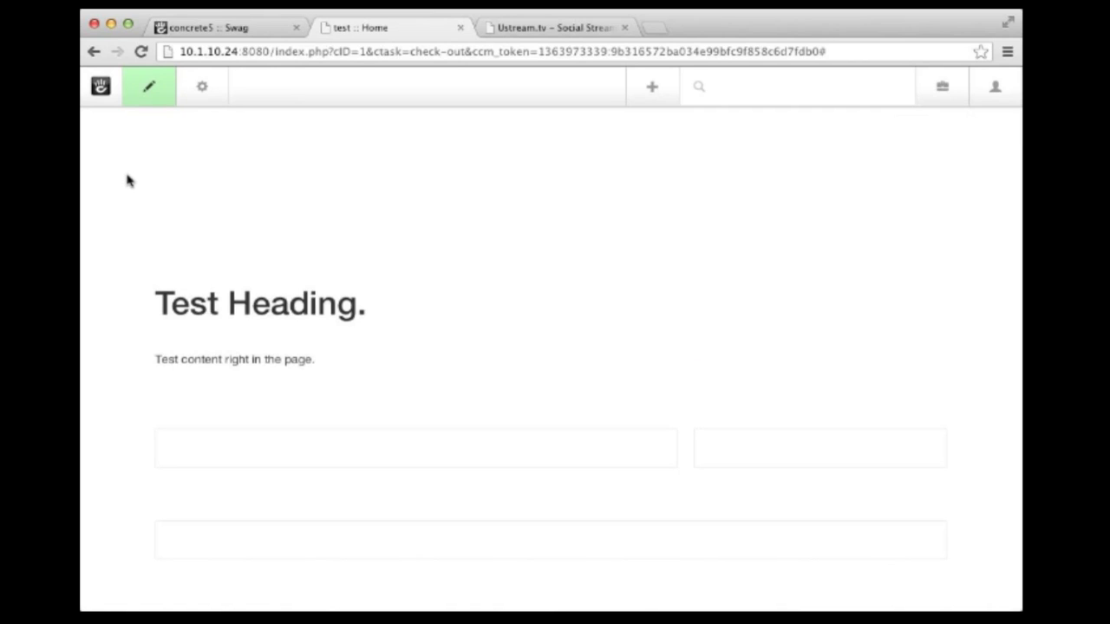
# - Publish the Home page edits, then switch the page back into edit mode
pyautogui.click(153, 94)
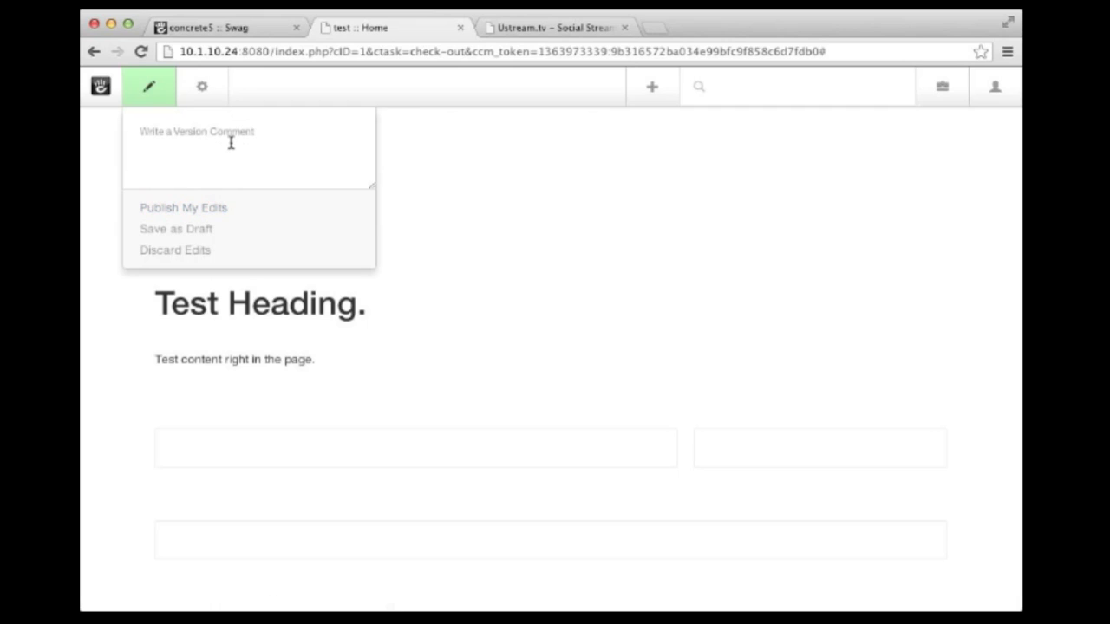
pyautogui.click(196, 212)
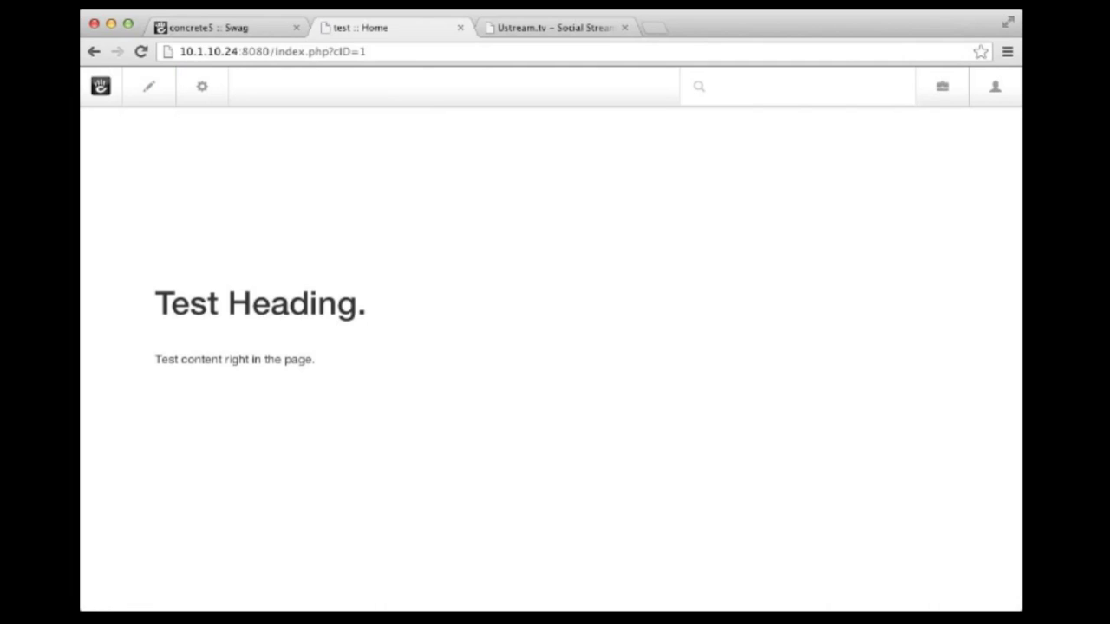
pyautogui.click(151, 103)
pyautogui.click(146, 133)
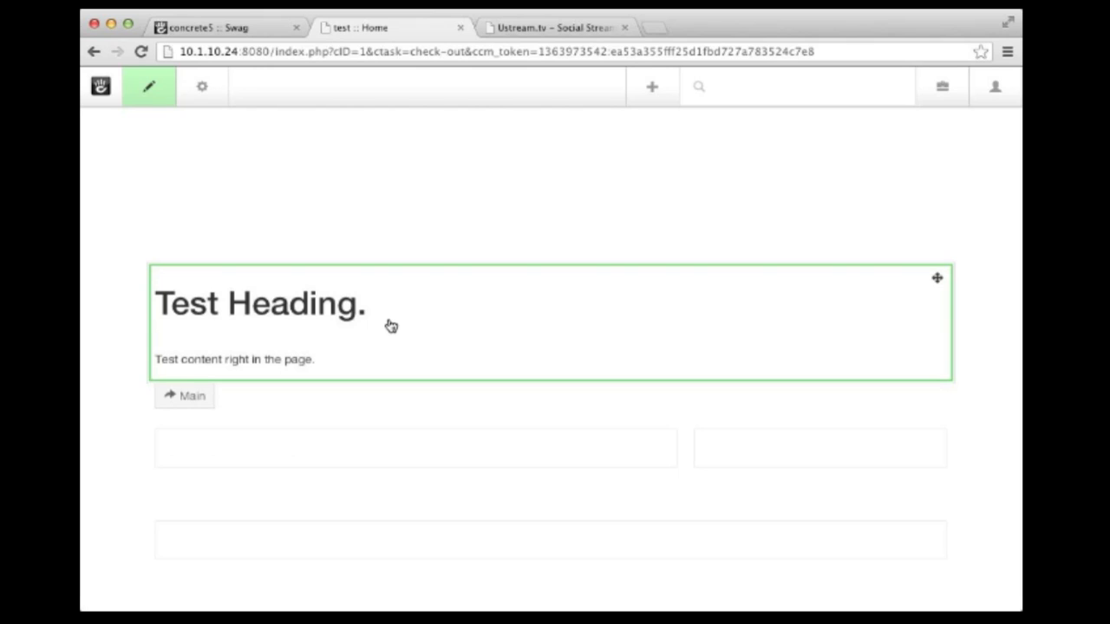
# - Drag the 'Test Heading.' block from the Main area into the Right area
pyautogui.click(181, 398)
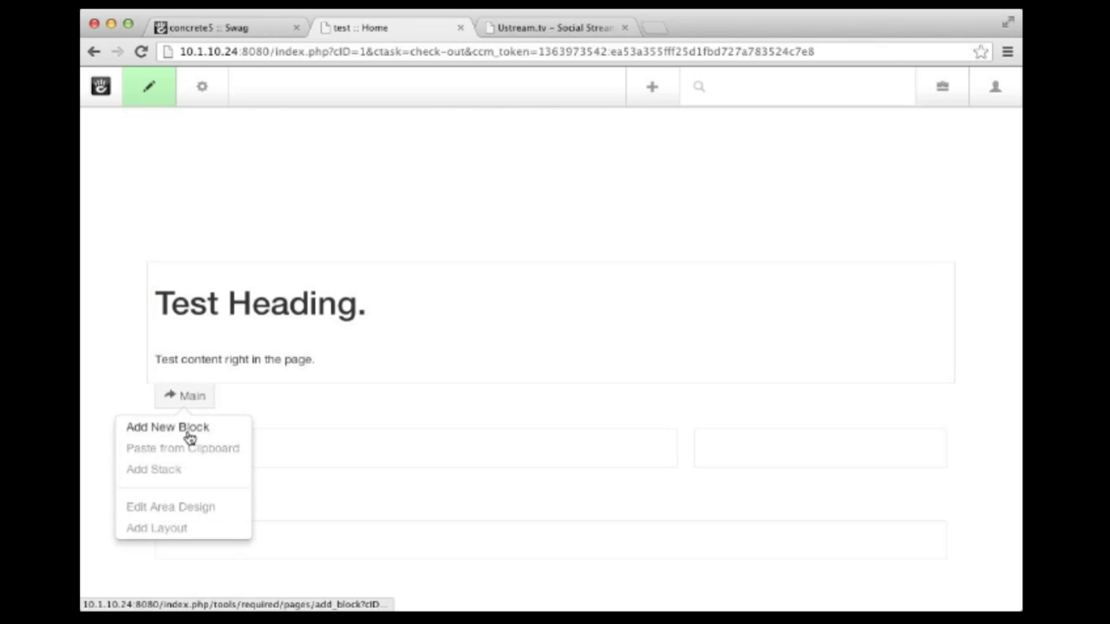
pyautogui.click(393, 329)
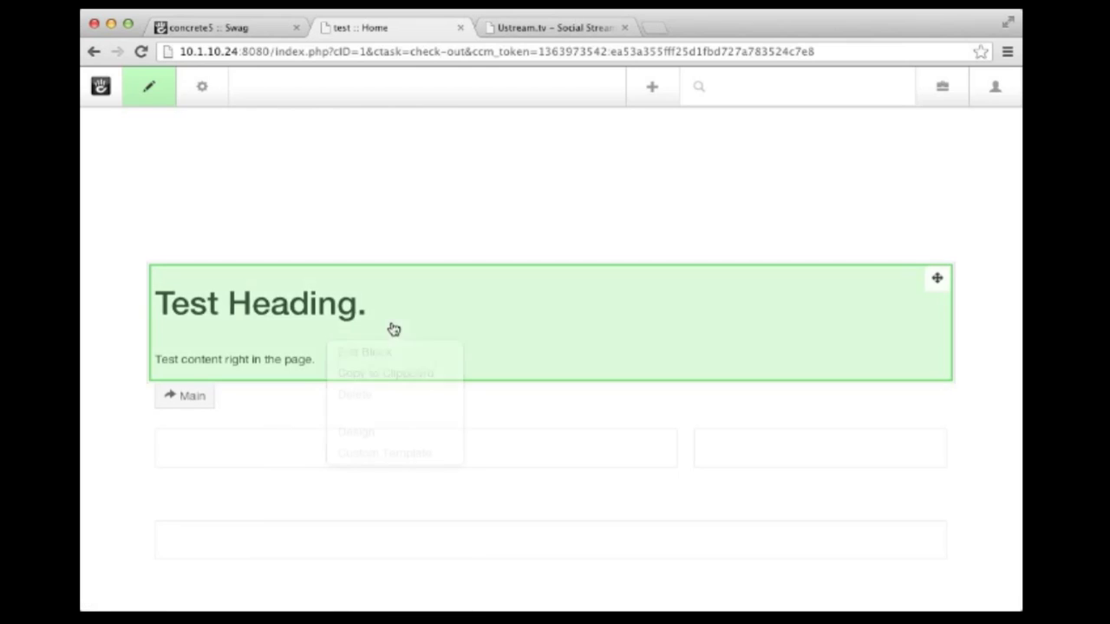
pyautogui.click(392, 354)
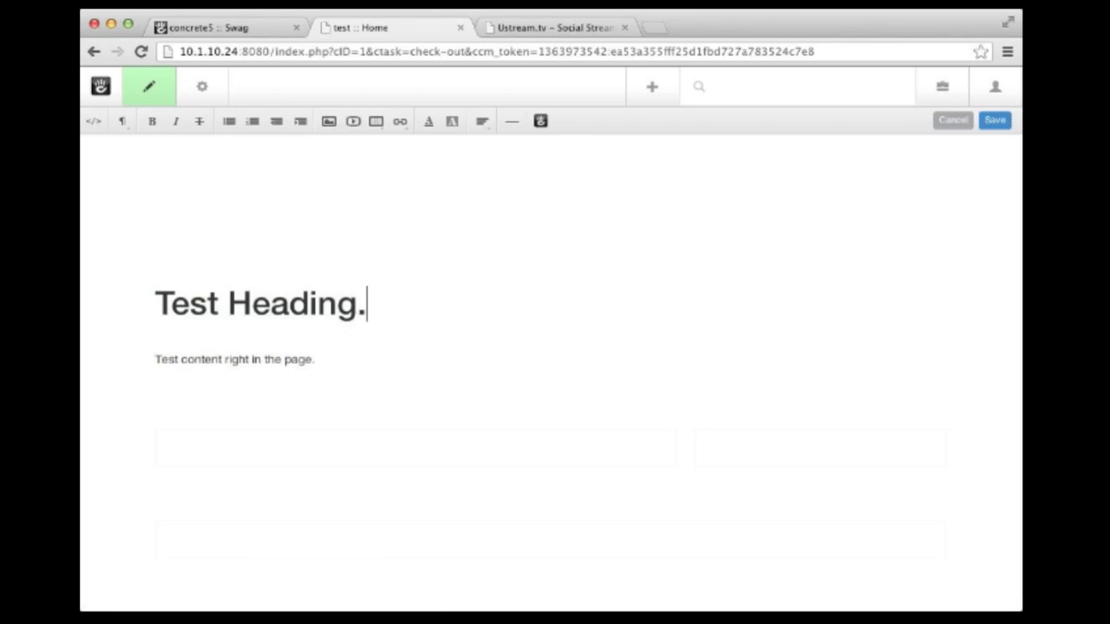
pyautogui.click(965, 120)
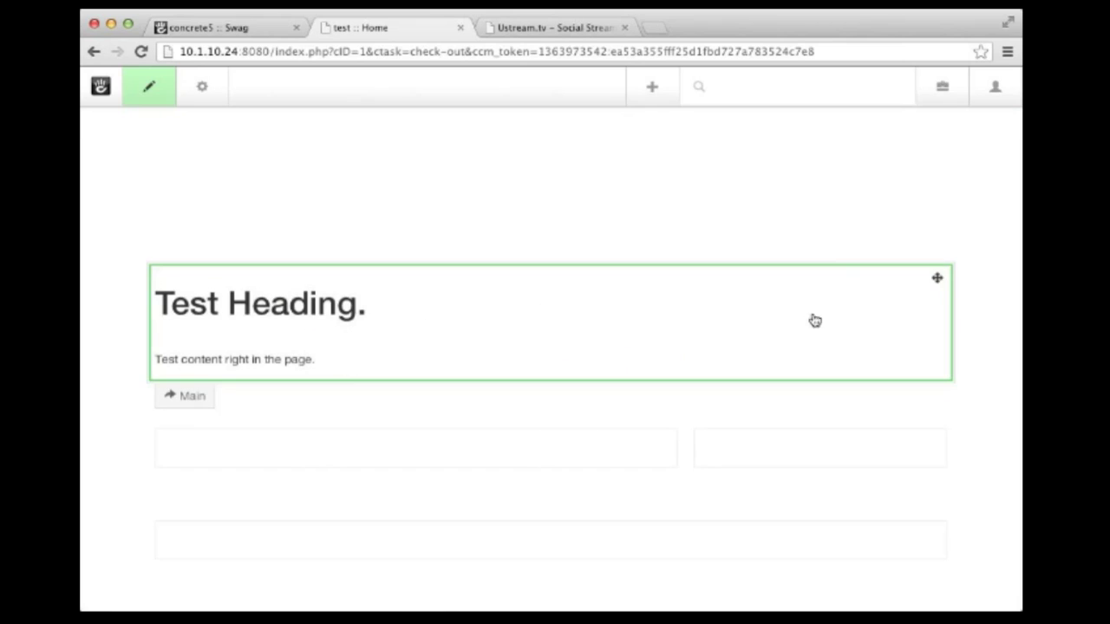
pyautogui.click(905, 295)
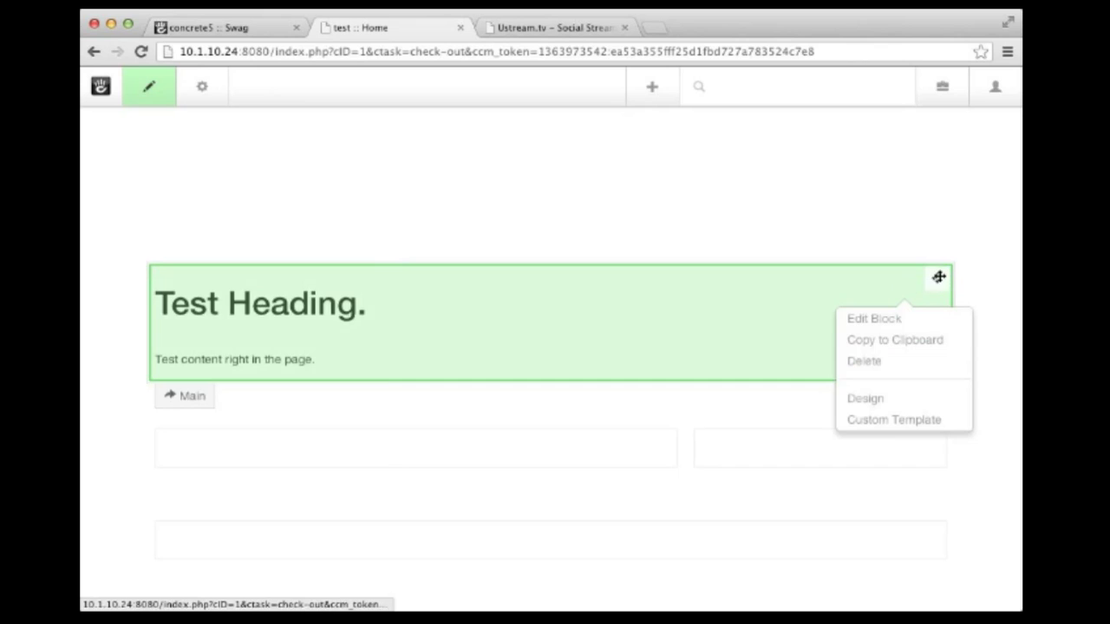
pyautogui.click(745, 236)
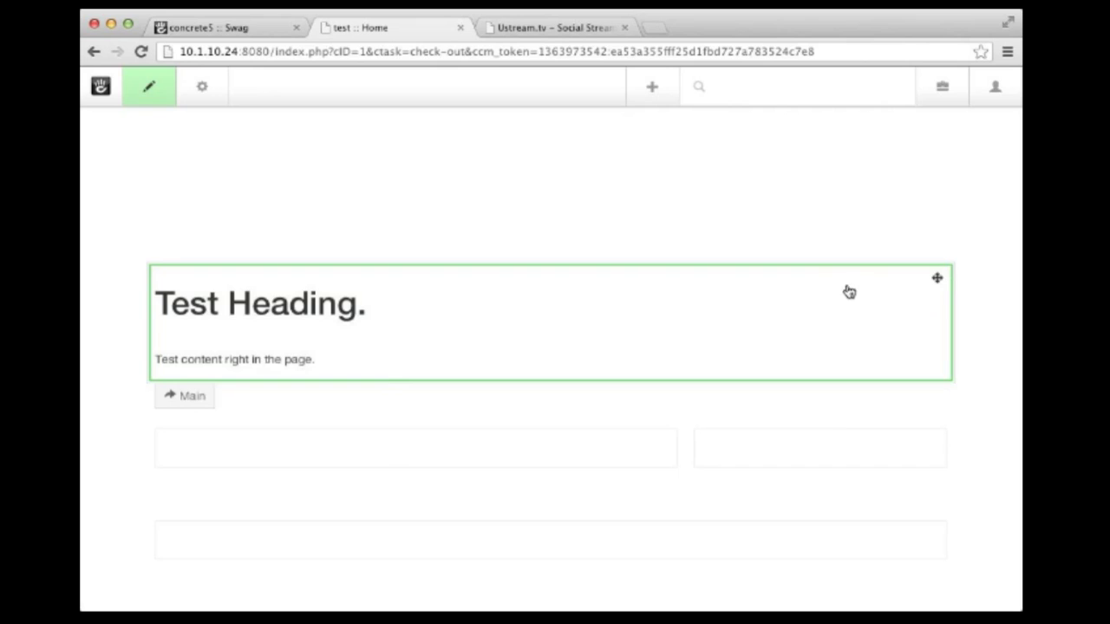
pyautogui.click(772, 313)
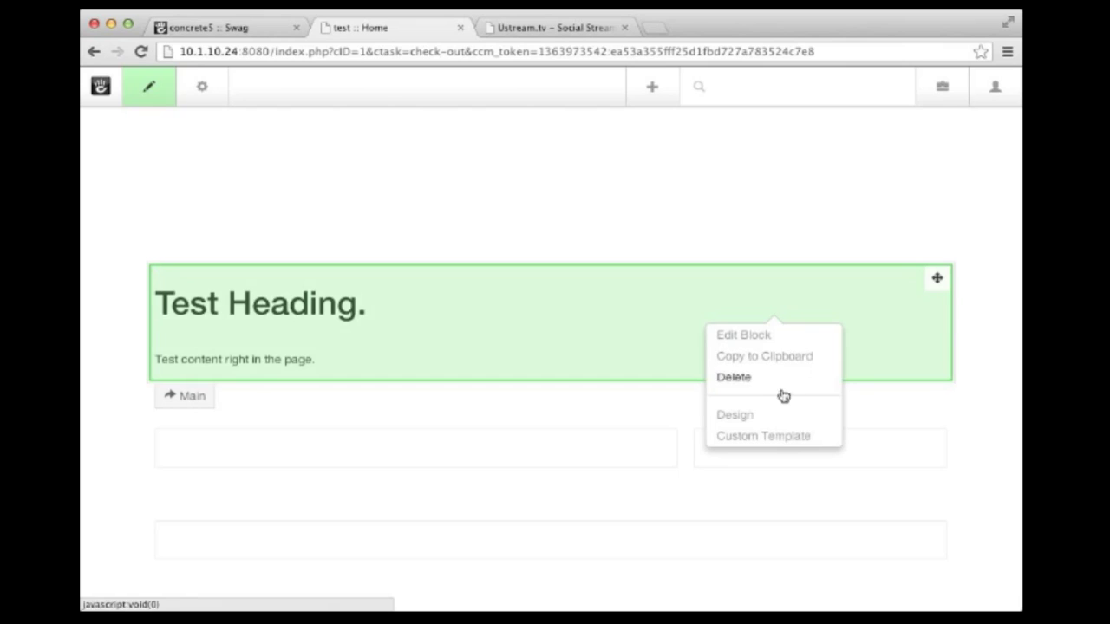
pyautogui.click(872, 298)
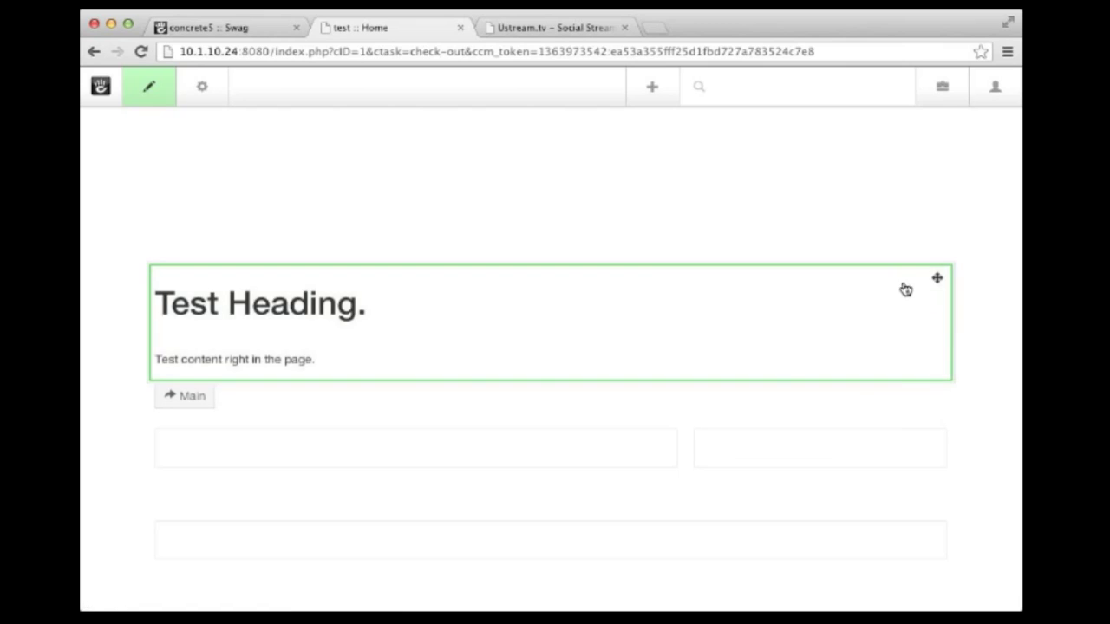
pyautogui.moveTo(940, 279); pyautogui.dragTo(853, 426)
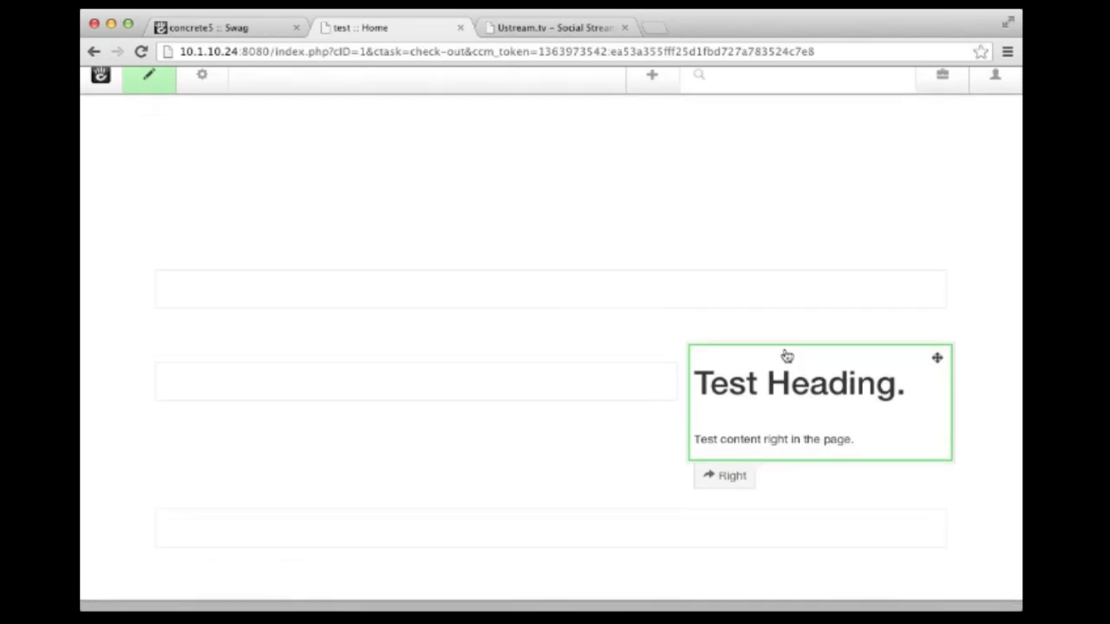
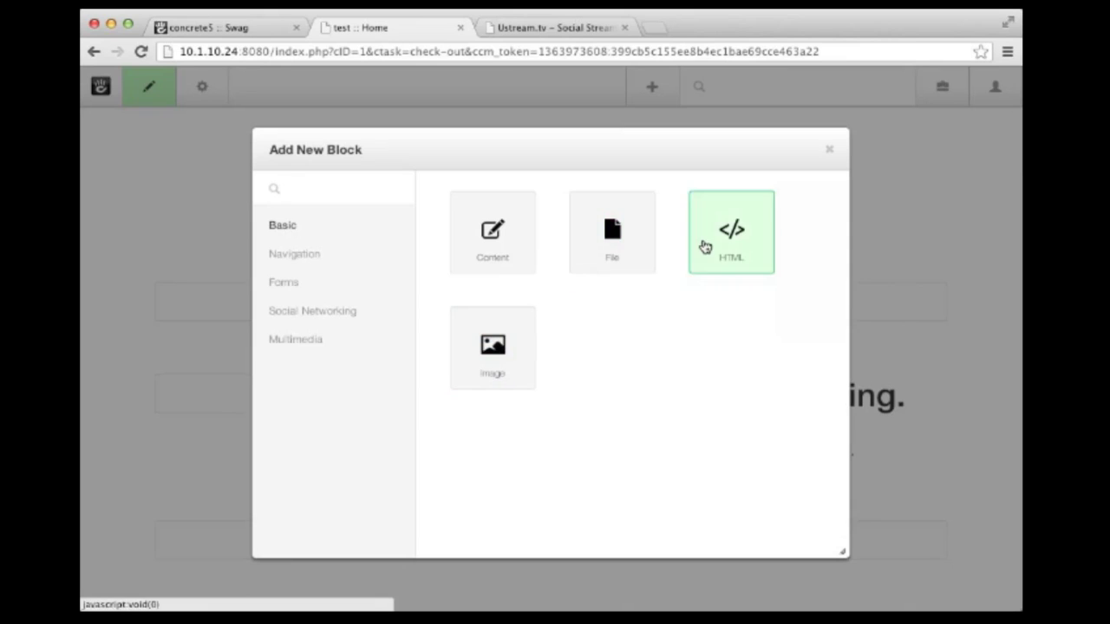
# - Add an Auto-Nav block from the Navigation category, keeping its default settings
pyautogui.click(266, 261)
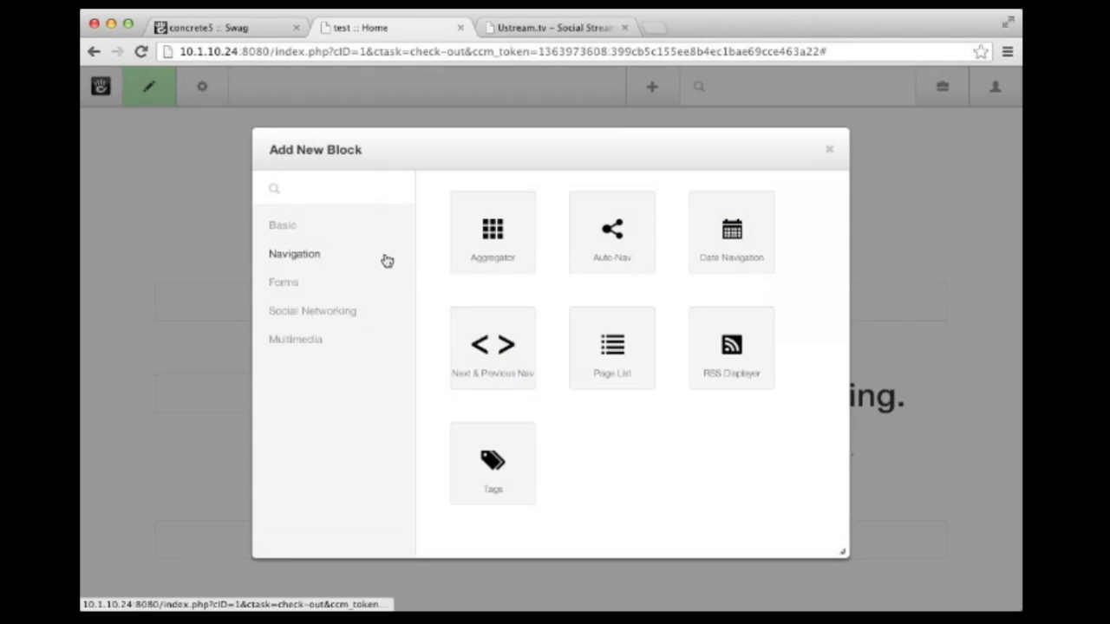
pyautogui.click(577, 251)
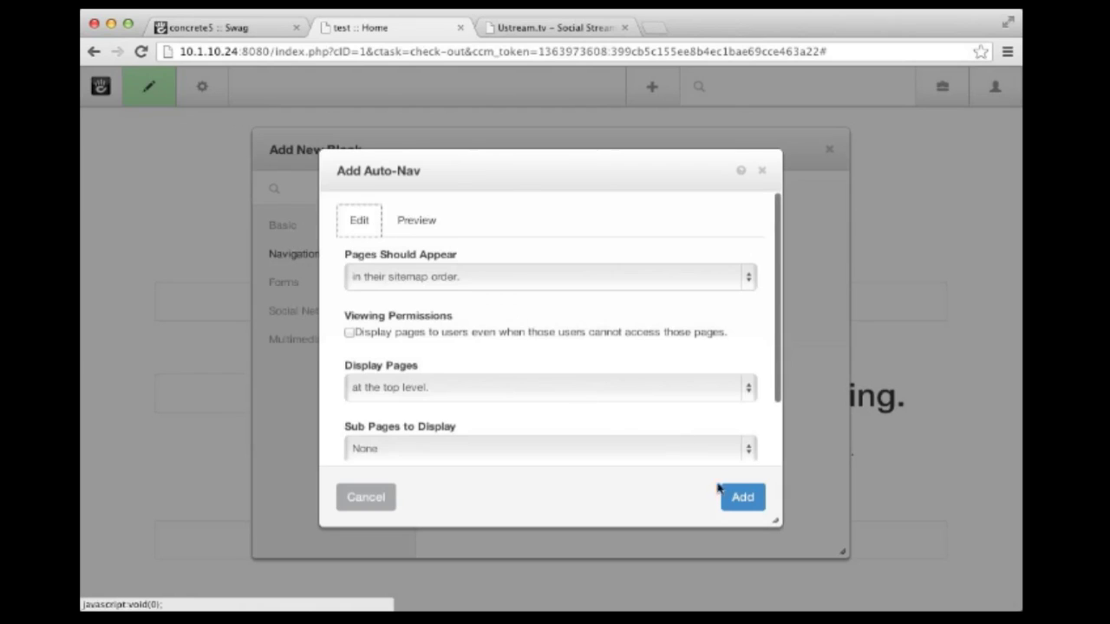
pyautogui.click(724, 493)
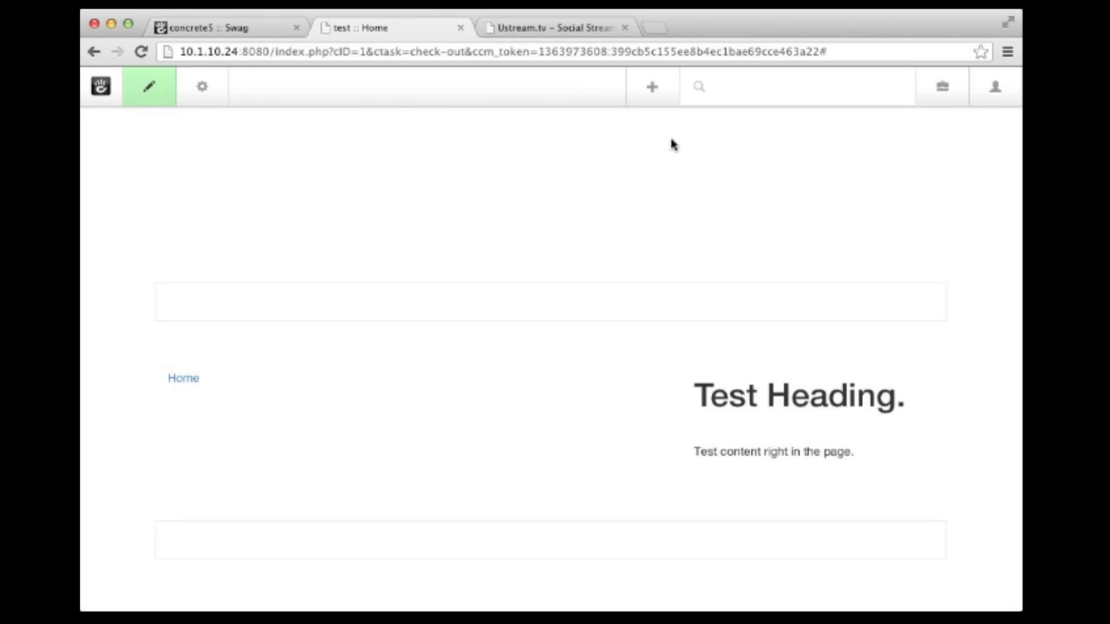
pyautogui.click(653, 90)
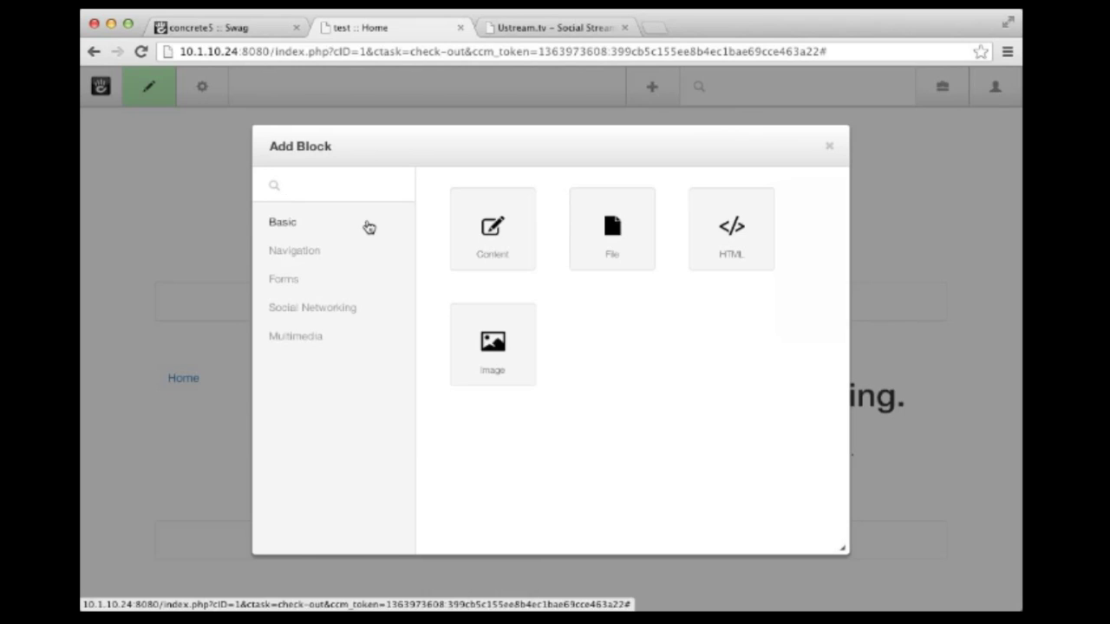
pyautogui.write('imag')
pyautogui.moveTo(495, 223); pyautogui.dragTo(476, 297)
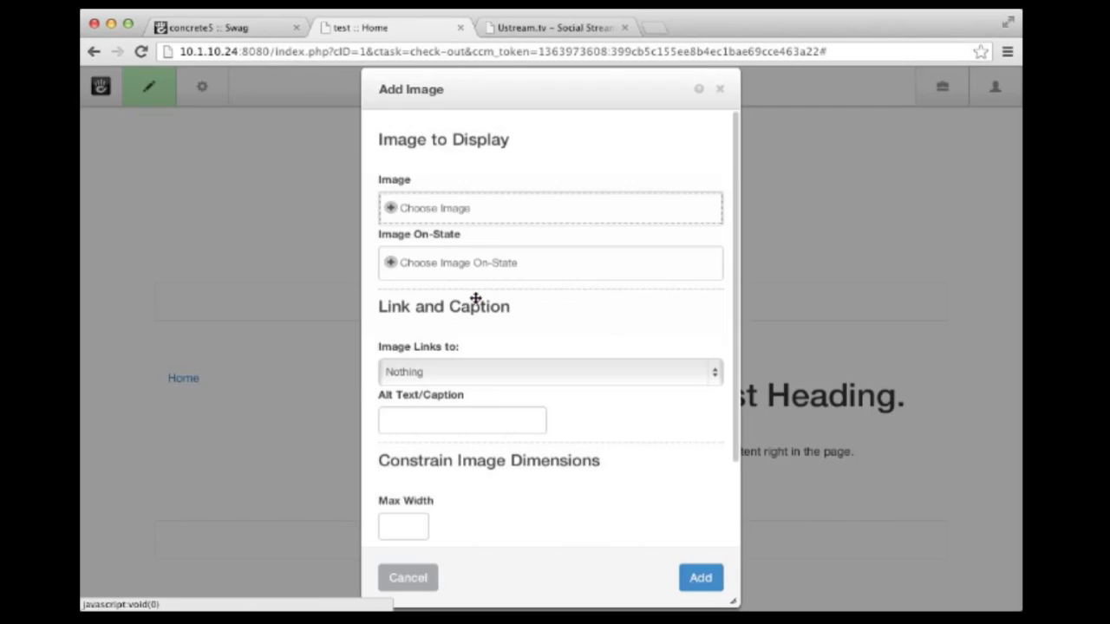
pyautogui.click(515, 213)
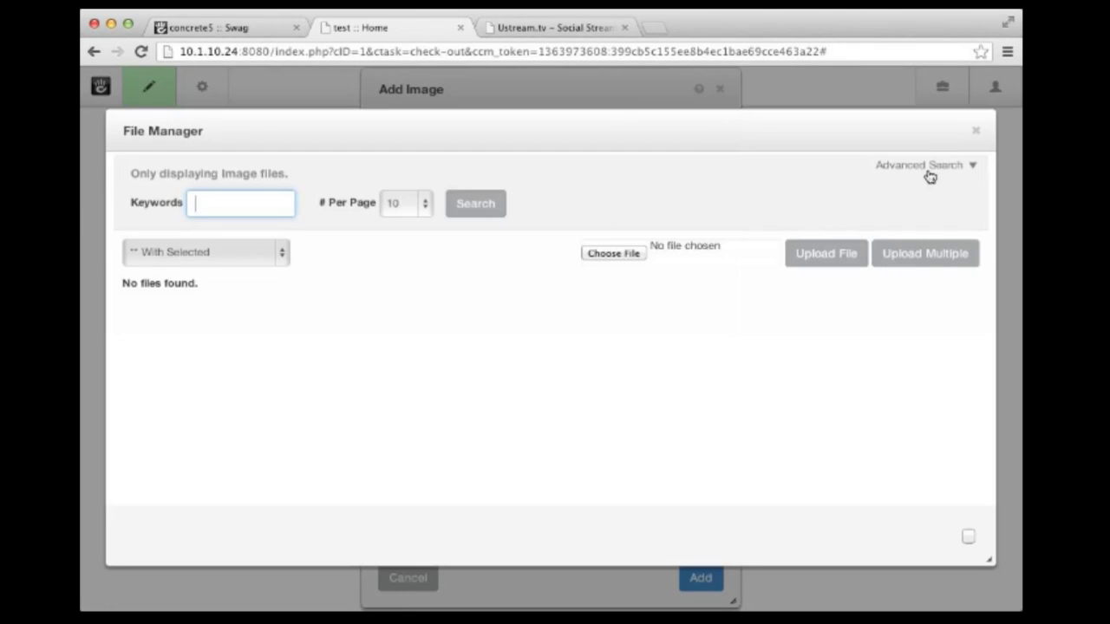
pyautogui.click(975, 132)
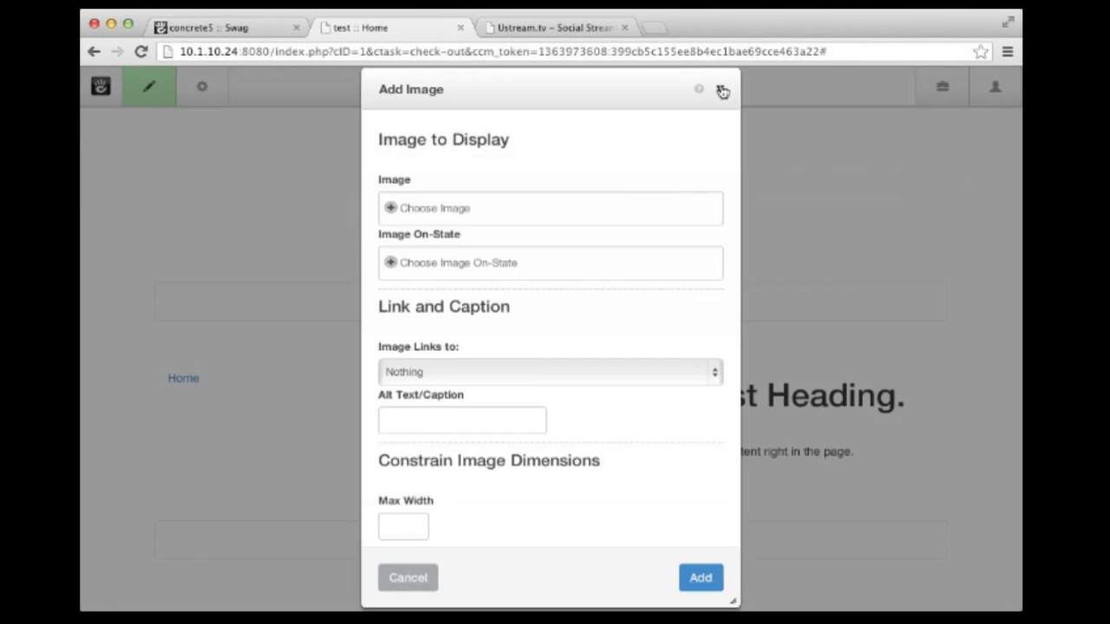
pyautogui.click(719, 88)
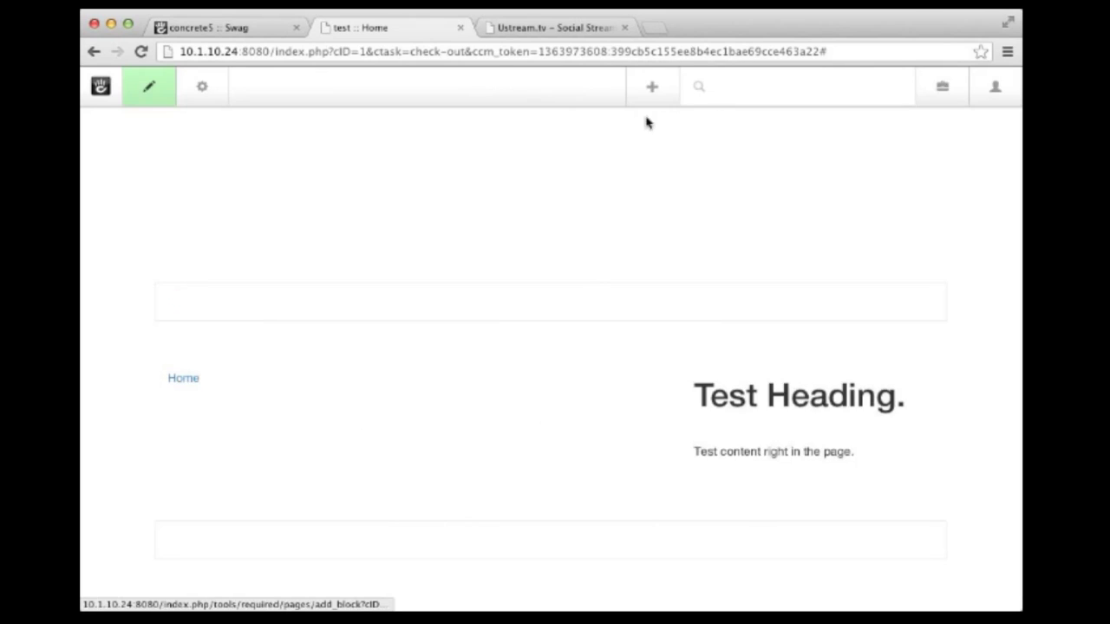
# - Bring up the Publish My Edits panel from the green pencil button in the toolbar
pyautogui.click(164, 92)
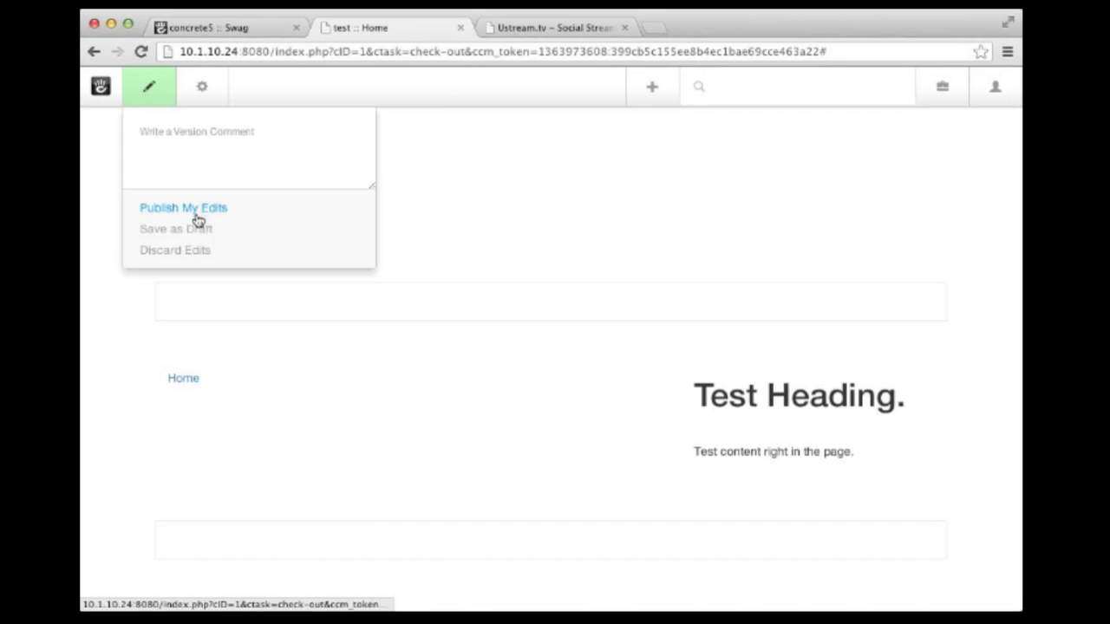
pyautogui.click(568, 222)
pyautogui.click(152, 102)
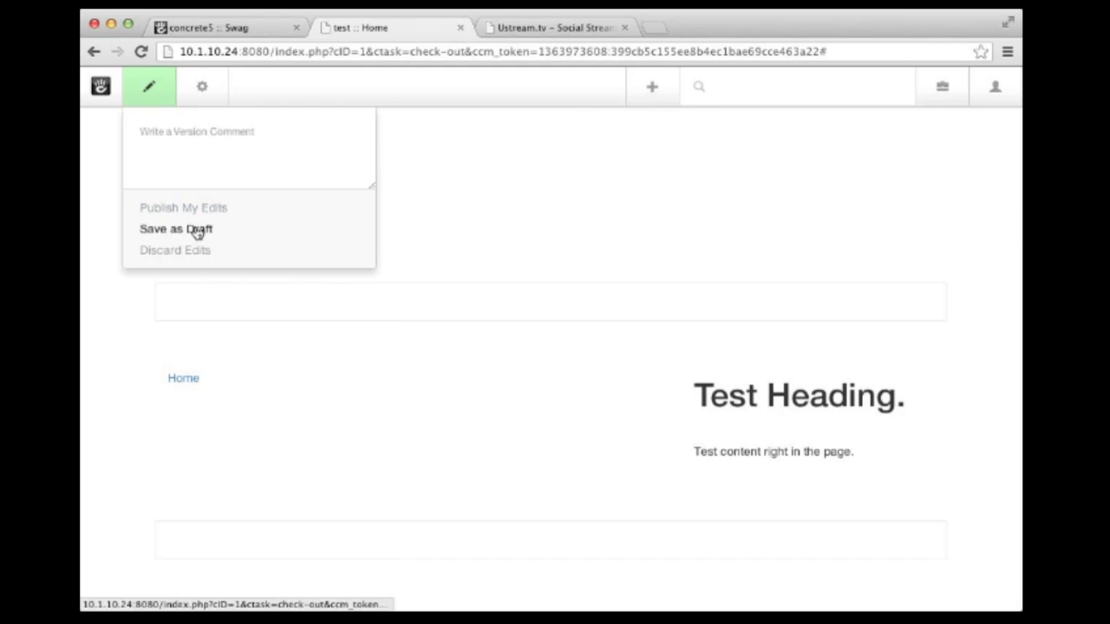
pyautogui.scroll(-1, 426, 231)
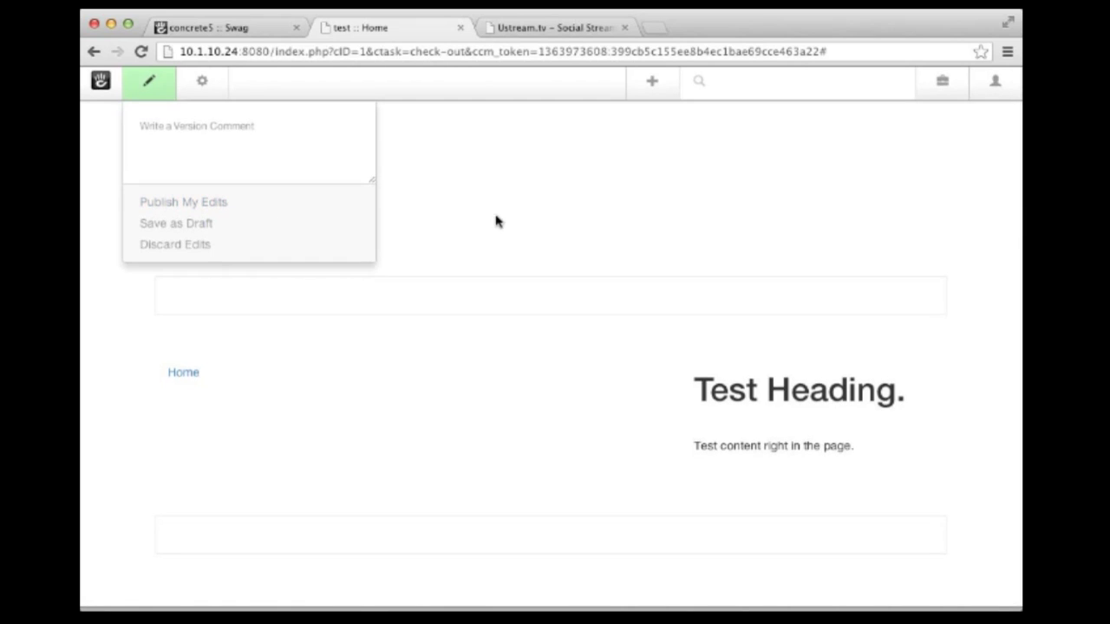
# - Place a Content block reading 'add content above the autonav.' above the Home link and save it
pyautogui.click(655, 82)
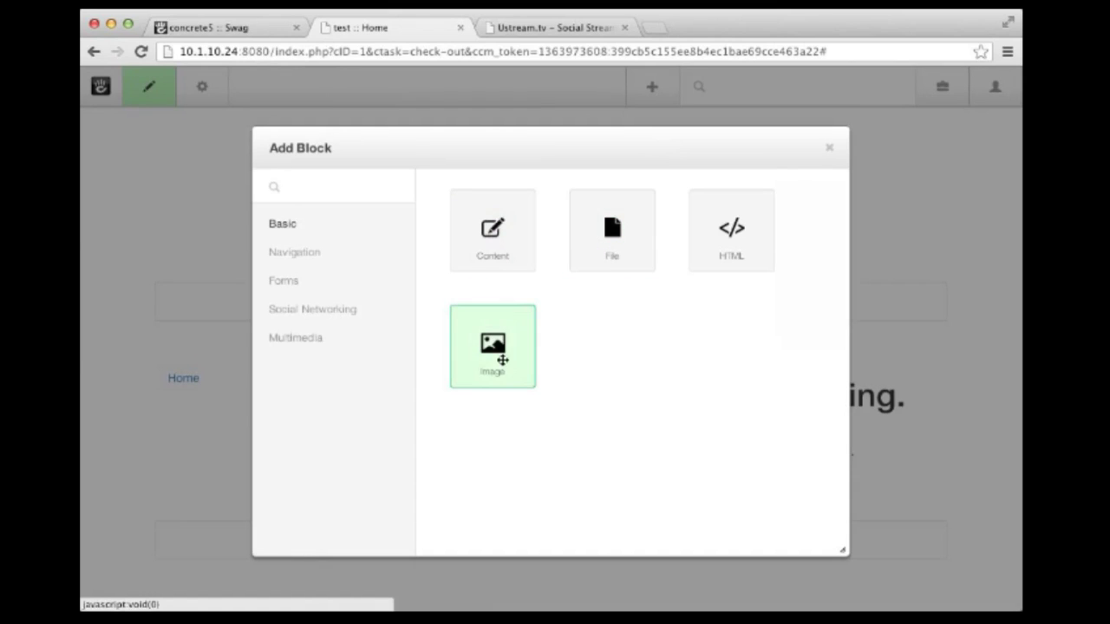
pyautogui.moveTo(483, 210); pyautogui.dragTo(613, 371)
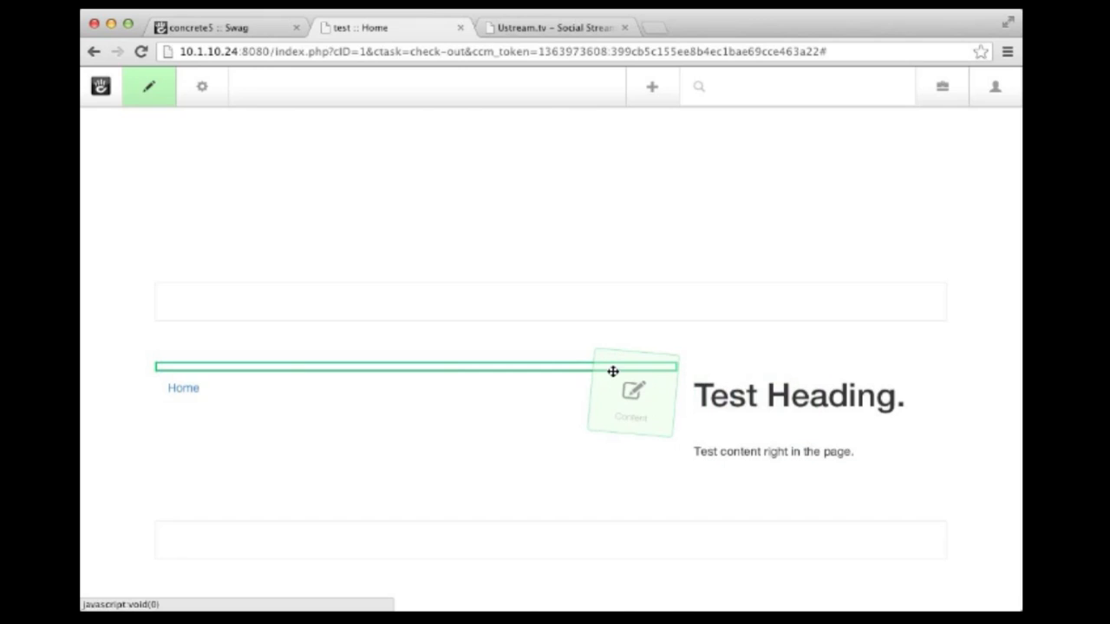
pyautogui.moveTo(613, 371); pyautogui.dragTo(612, 372)
pyautogui.write('add content above the autonav.')
pyautogui.click(995, 120)
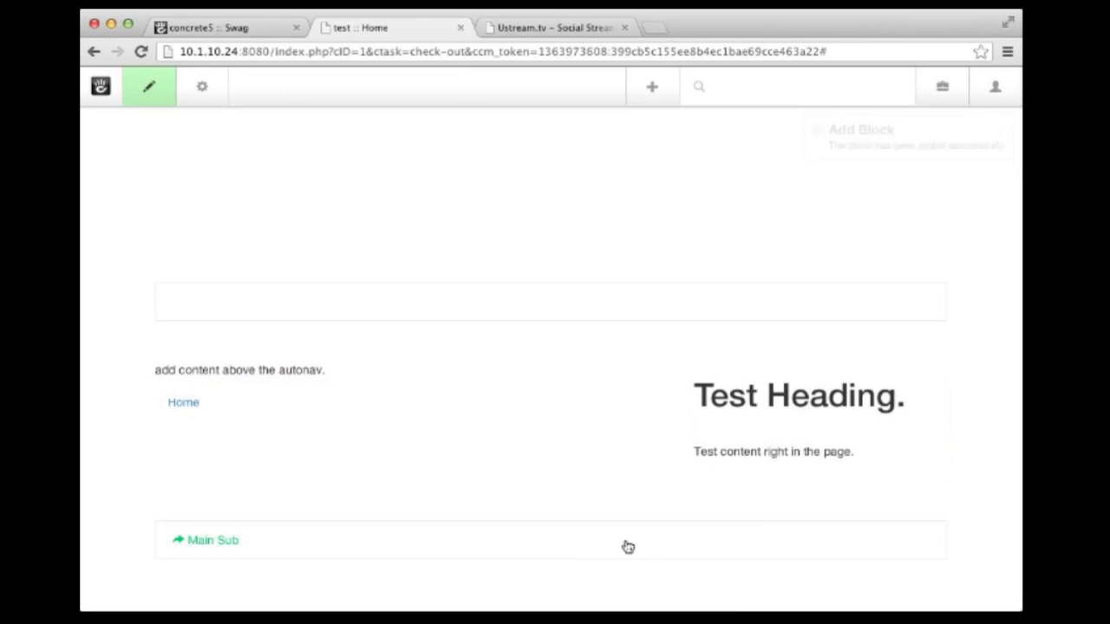
pyautogui.click(317, 540)
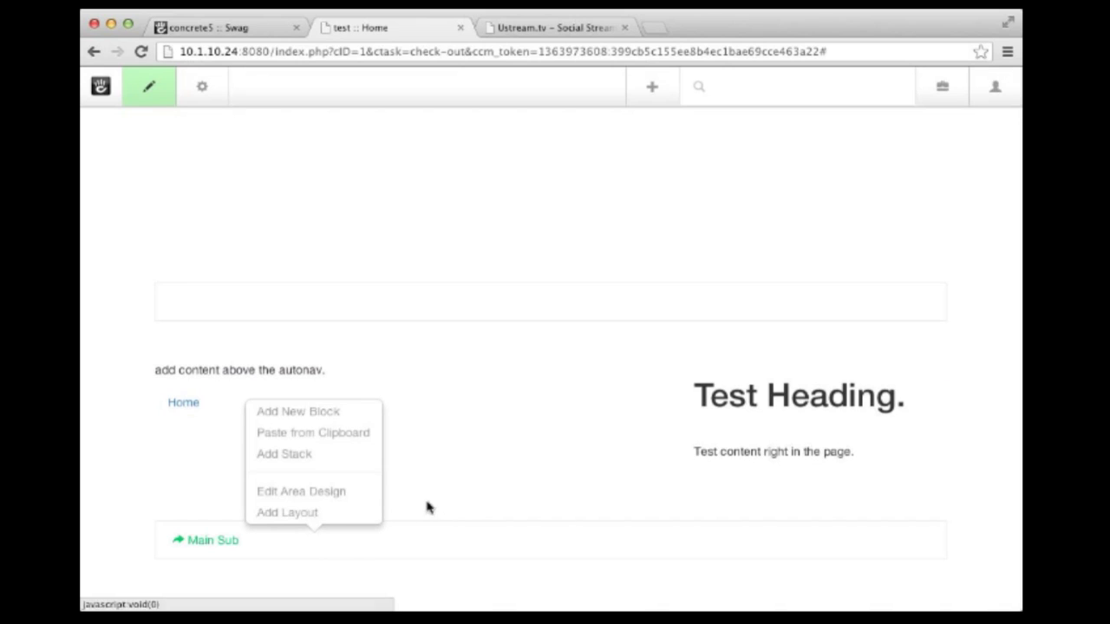
# - Start a free-form layout in Main Sub with 4 columns and spacing 10
pyautogui.click(317, 515)
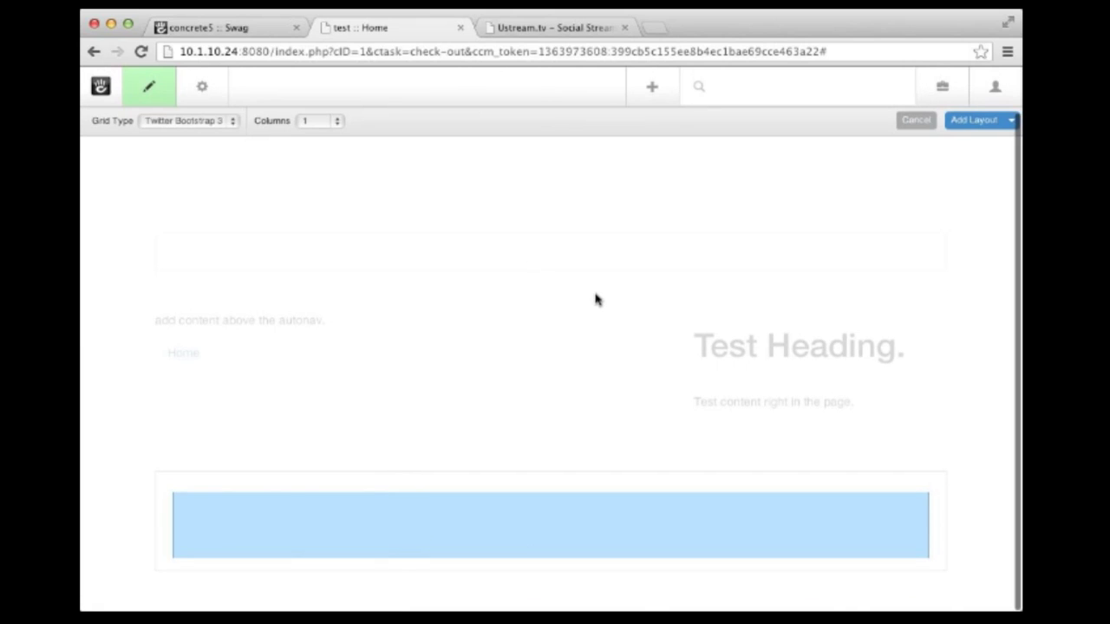
pyautogui.click(224, 121)
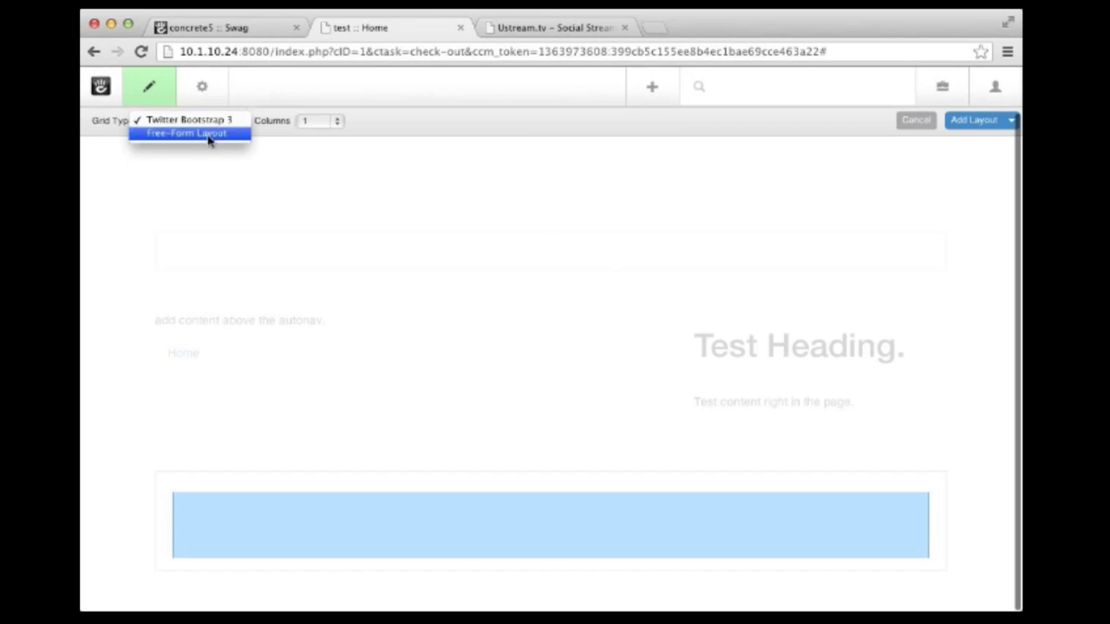
pyautogui.click(211, 136)
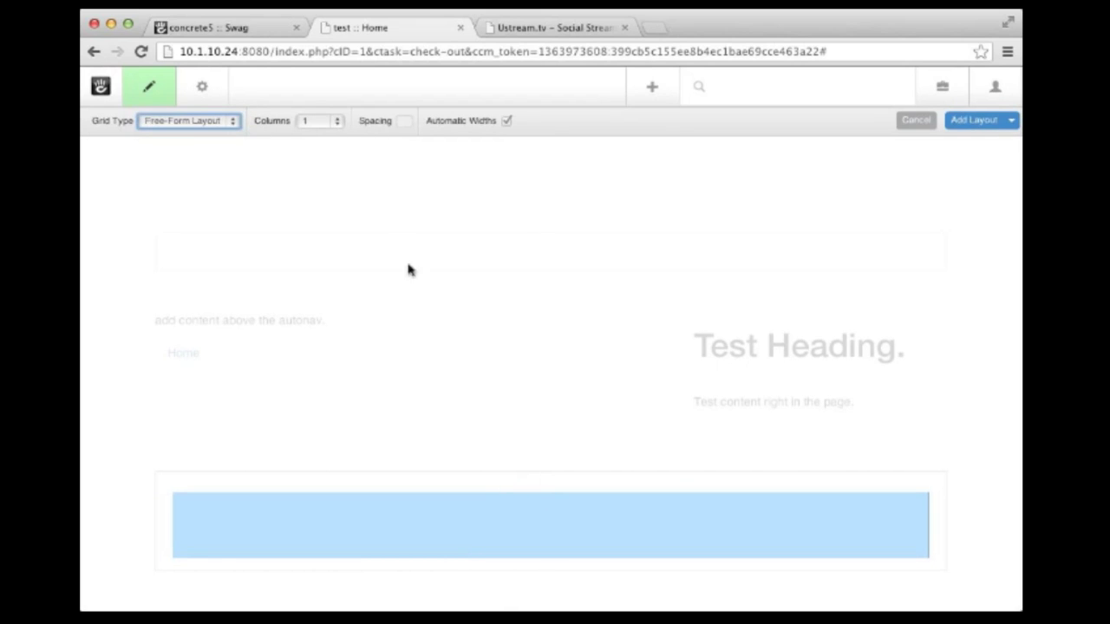
pyautogui.click(319, 120)
pyautogui.click(314, 162)
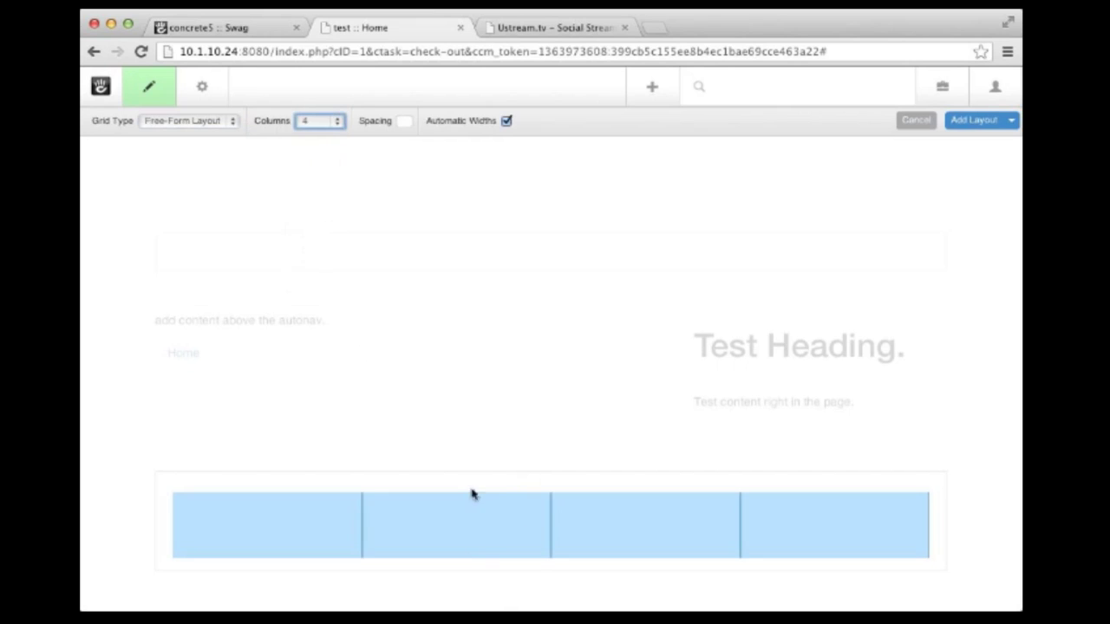
pyautogui.click(409, 121)
pyautogui.write('1')
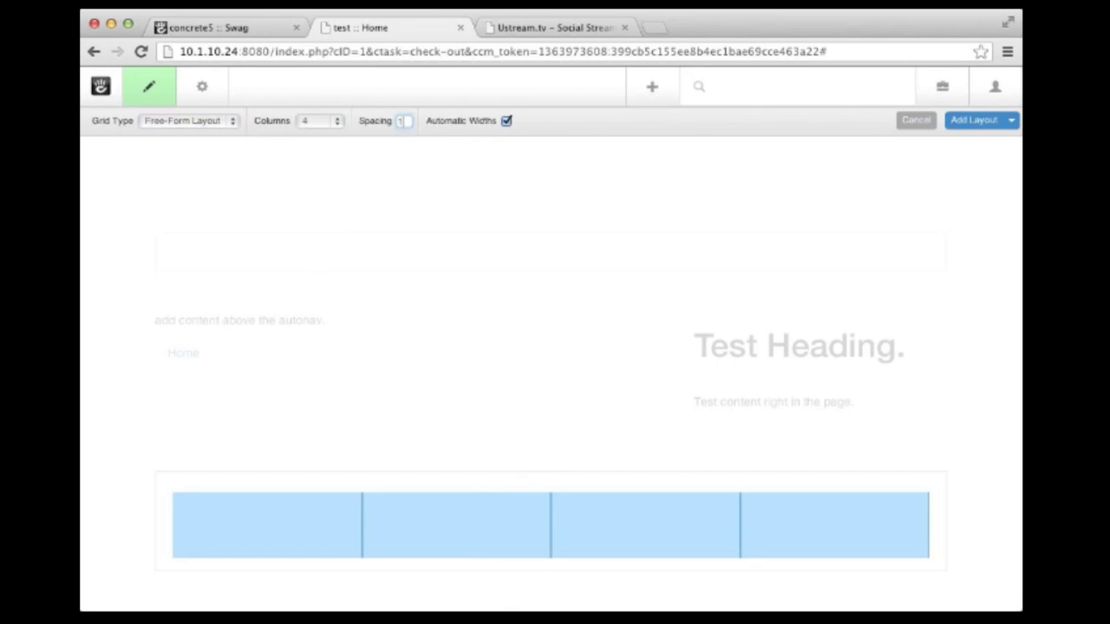
pyautogui.write('0')
# - Use custom column widths, narrowing the first and widening the third, then add the layout
pyautogui.click(506, 121)
pyautogui.moveTo(361, 499); pyautogui.dragTo(314, 499)
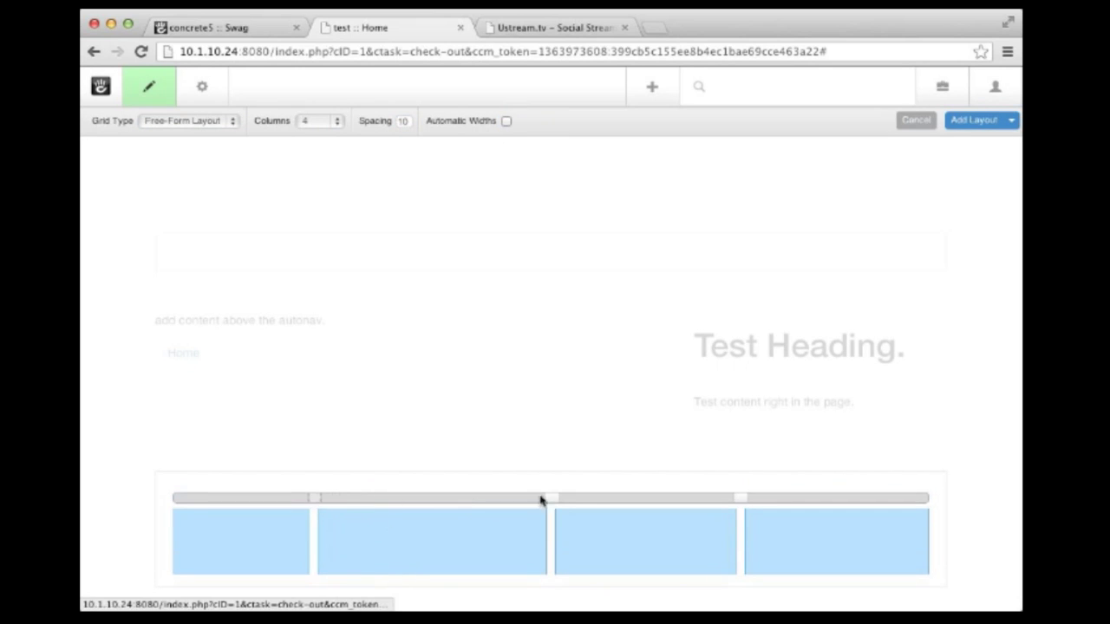
pyautogui.moveTo(739, 498); pyautogui.dragTo(809, 498)
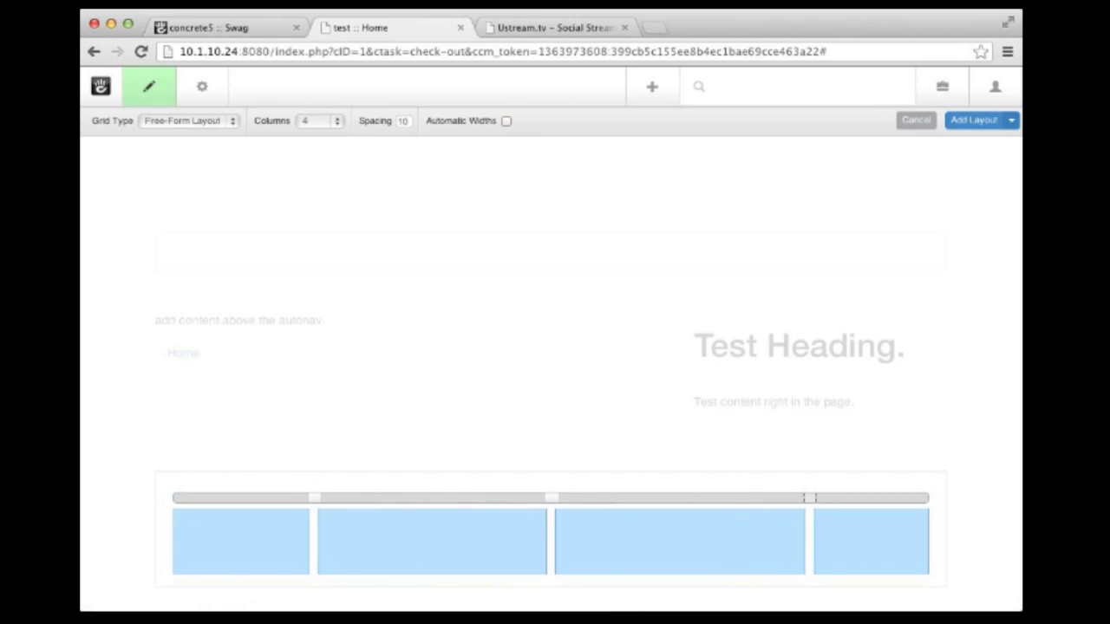
pyautogui.click(1011, 121)
pyautogui.click(971, 122)
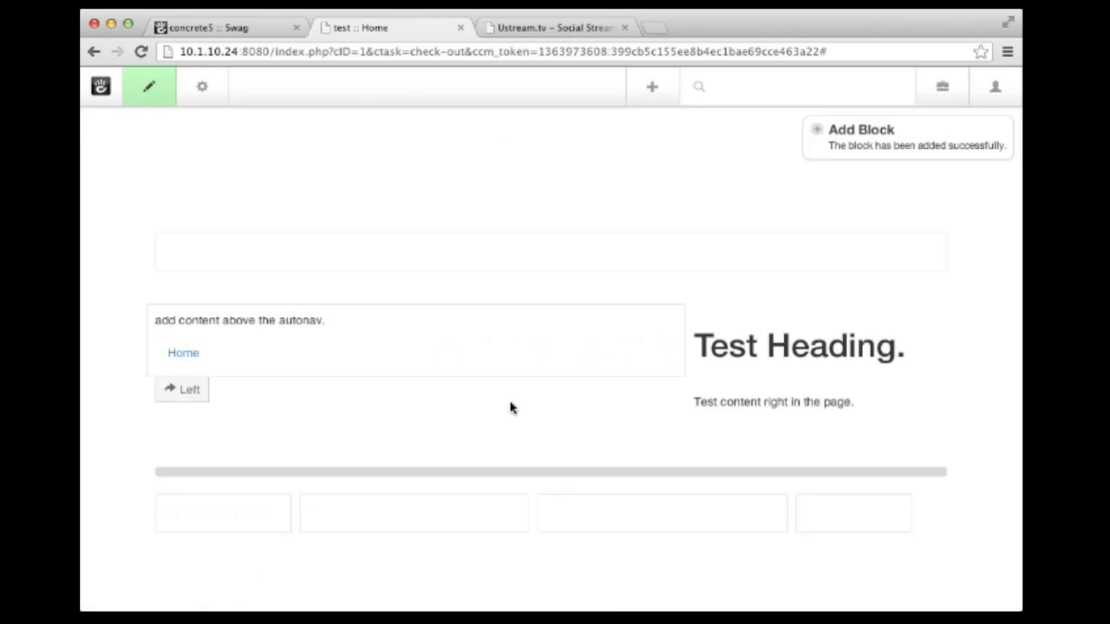
pyautogui.scroll(-1, 511, 404)
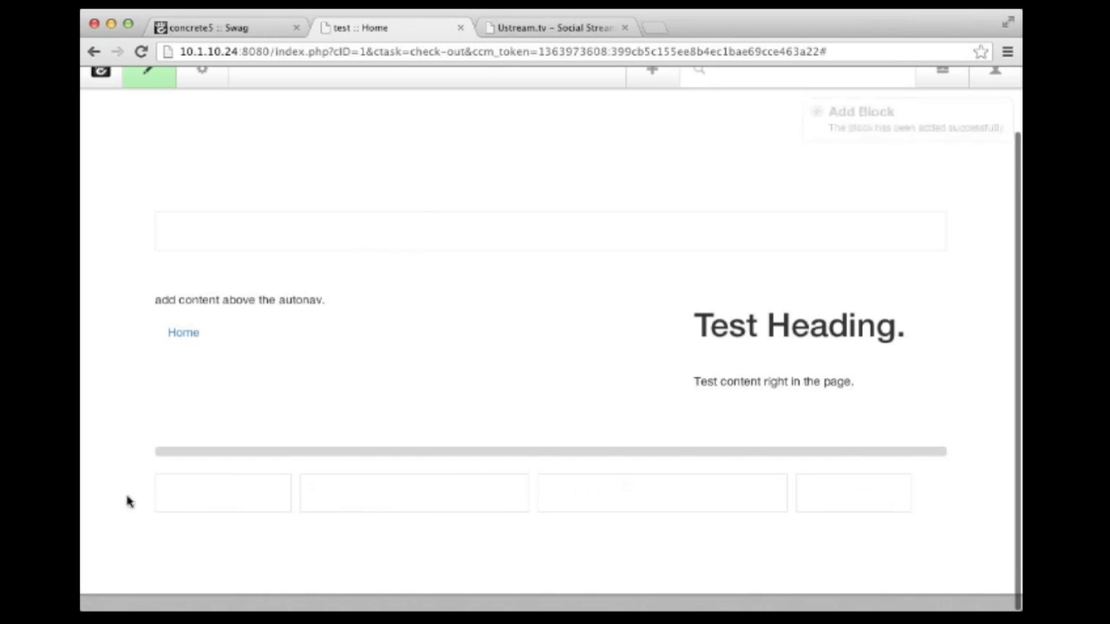
# - Delete the existing four-column layout and its blocks
pyautogui.click(237, 462)
pyautogui.click(235, 506)
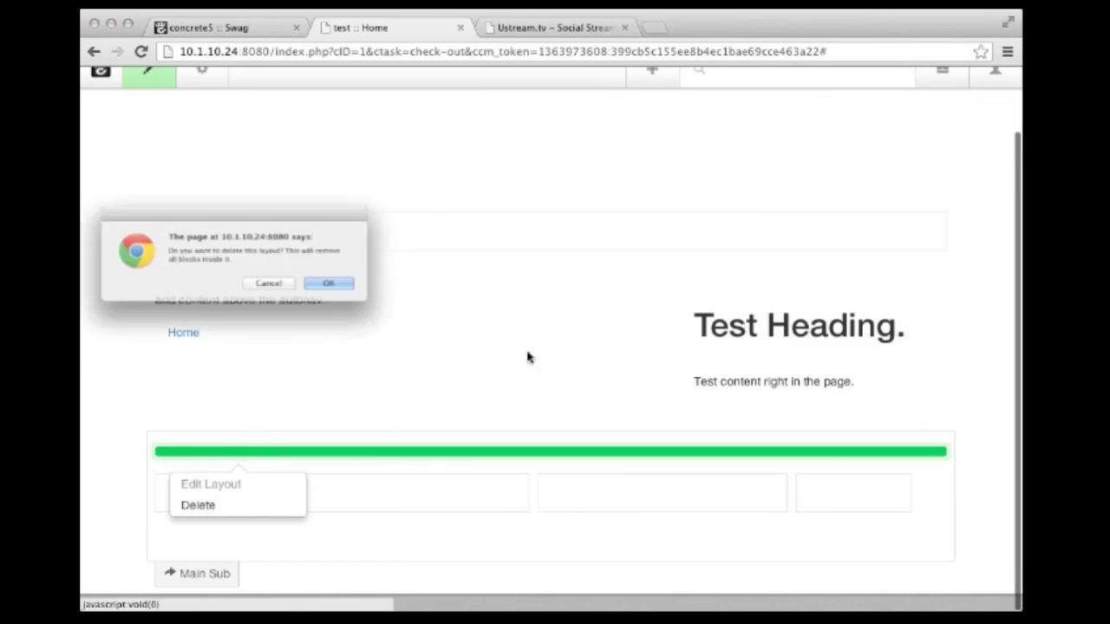
pyautogui.click(359, 293)
# - Add a new Main Sub layout, trying 8 and 5 columns before settling on 4
pyautogui.click(372, 481)
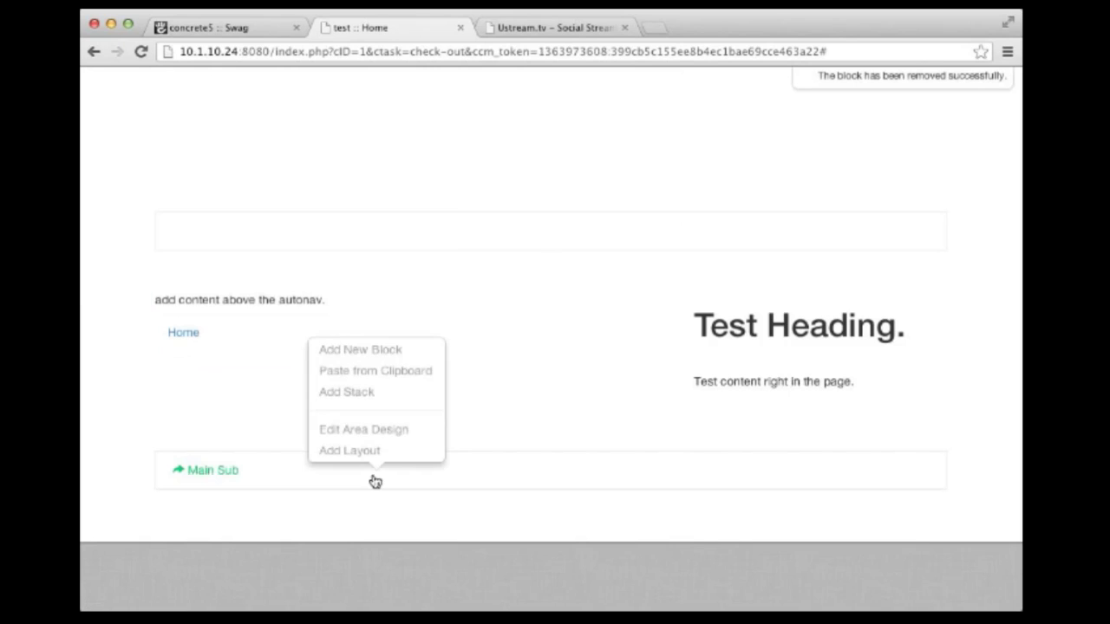
pyautogui.click(390, 454)
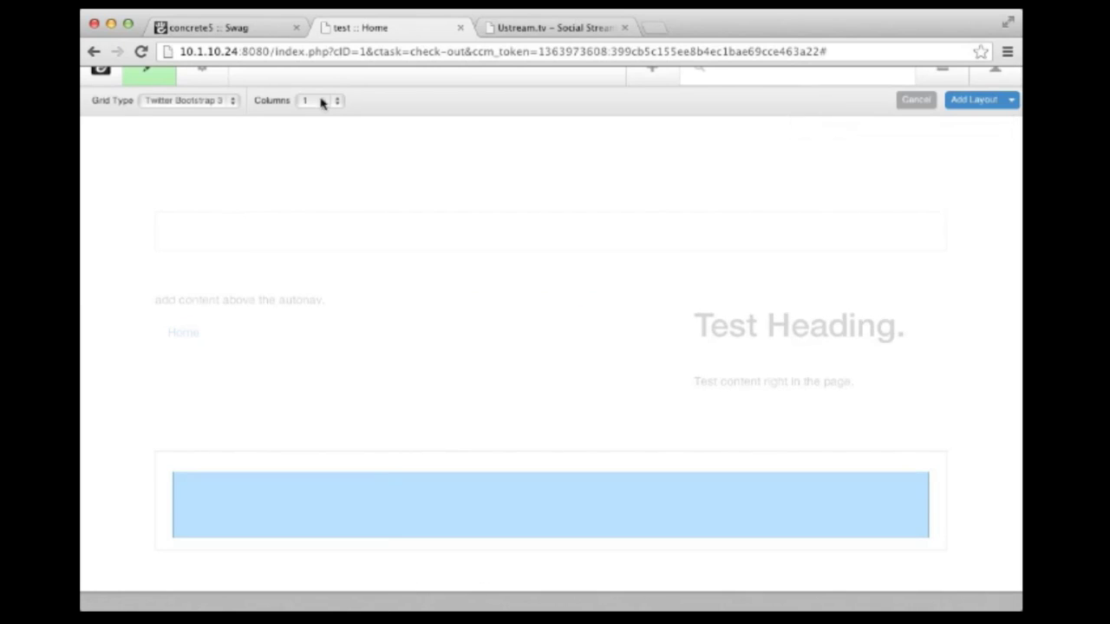
pyautogui.click(321, 102)
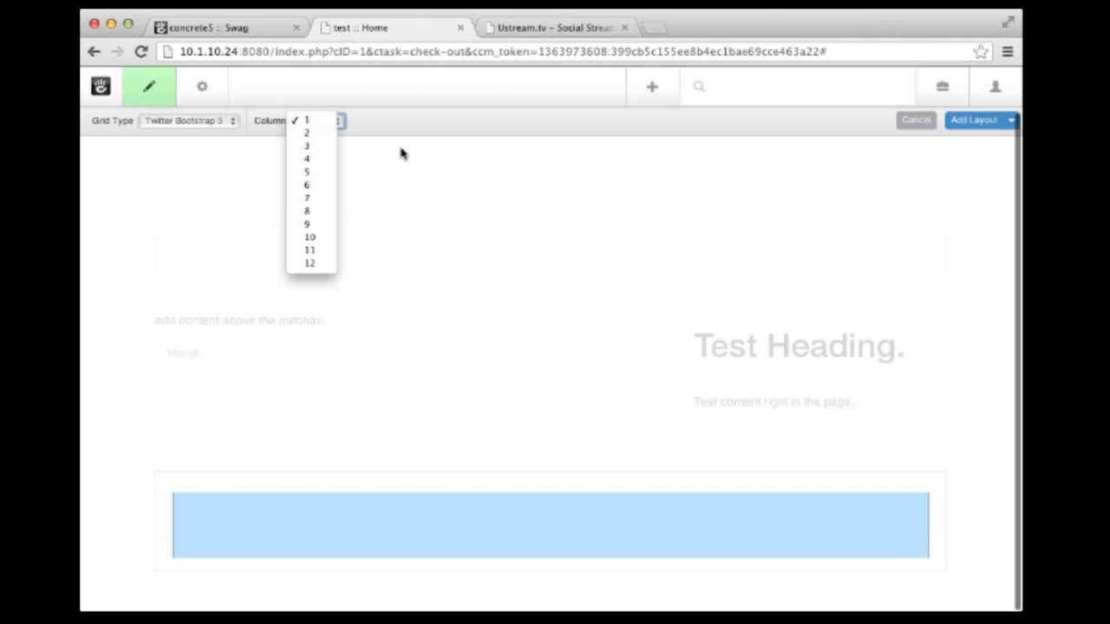
pyautogui.click(329, 216)
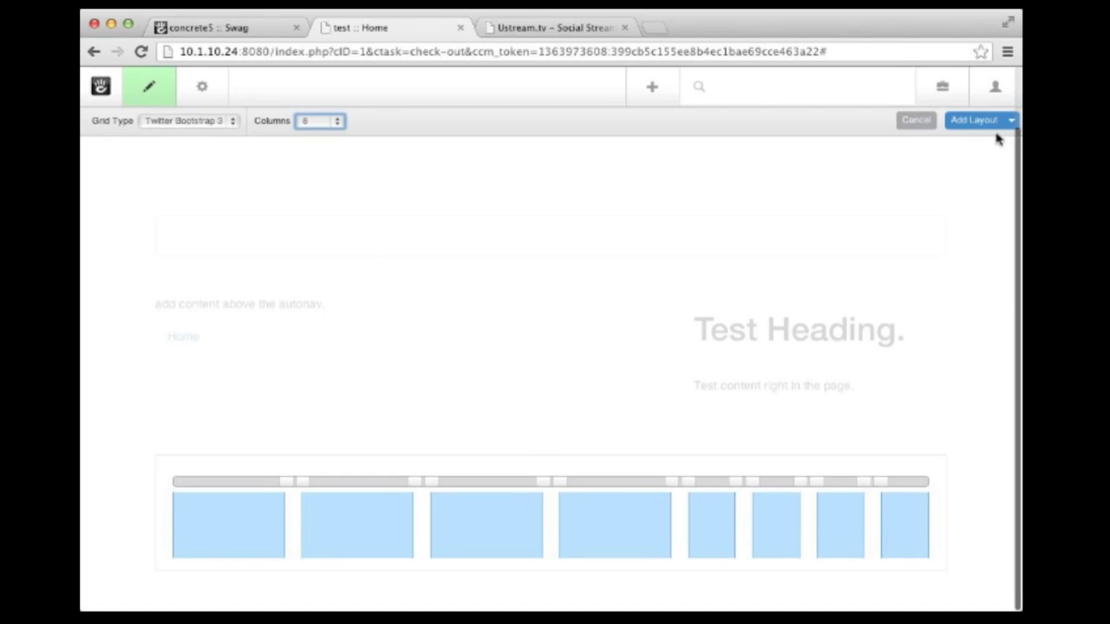
pyautogui.click(312, 123)
pyautogui.click(318, 87)
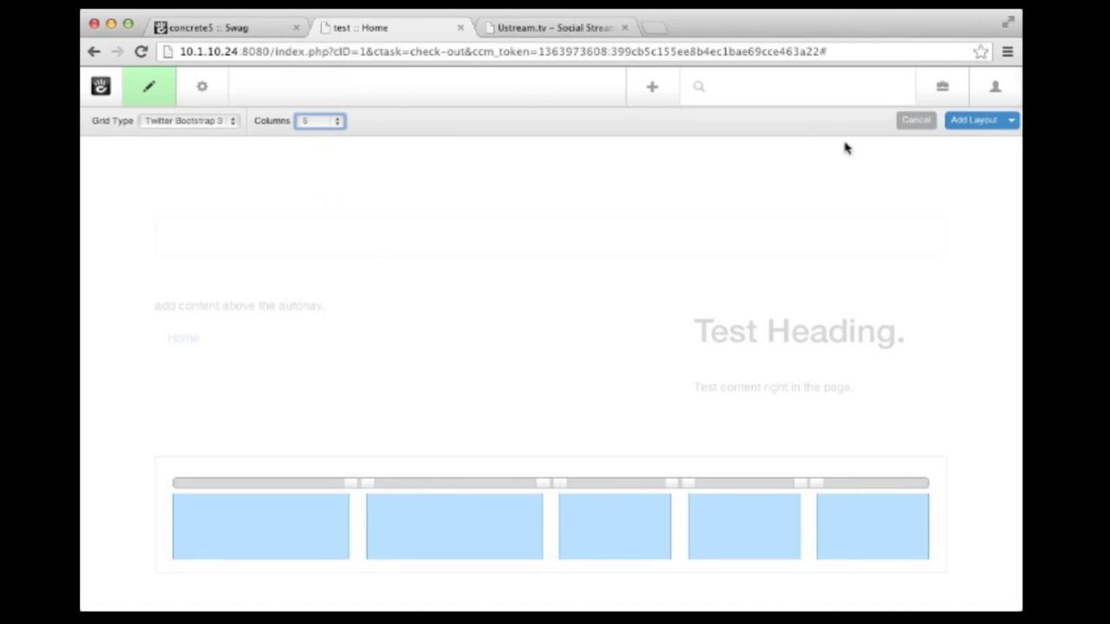
pyautogui.click(344, 126)
pyautogui.click(333, 108)
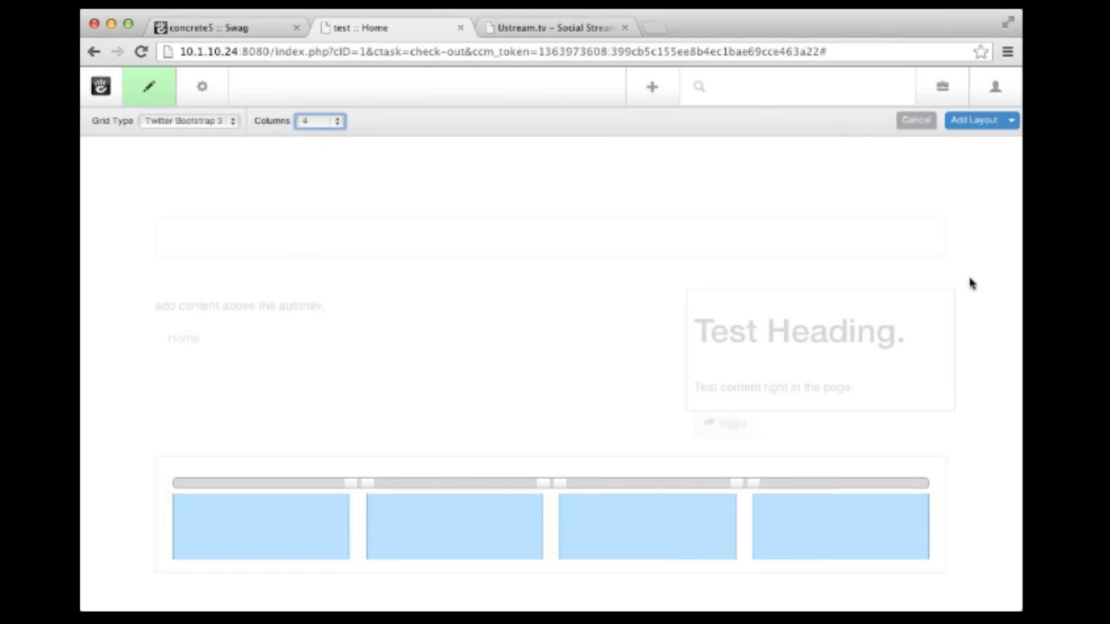
pyautogui.click(979, 121)
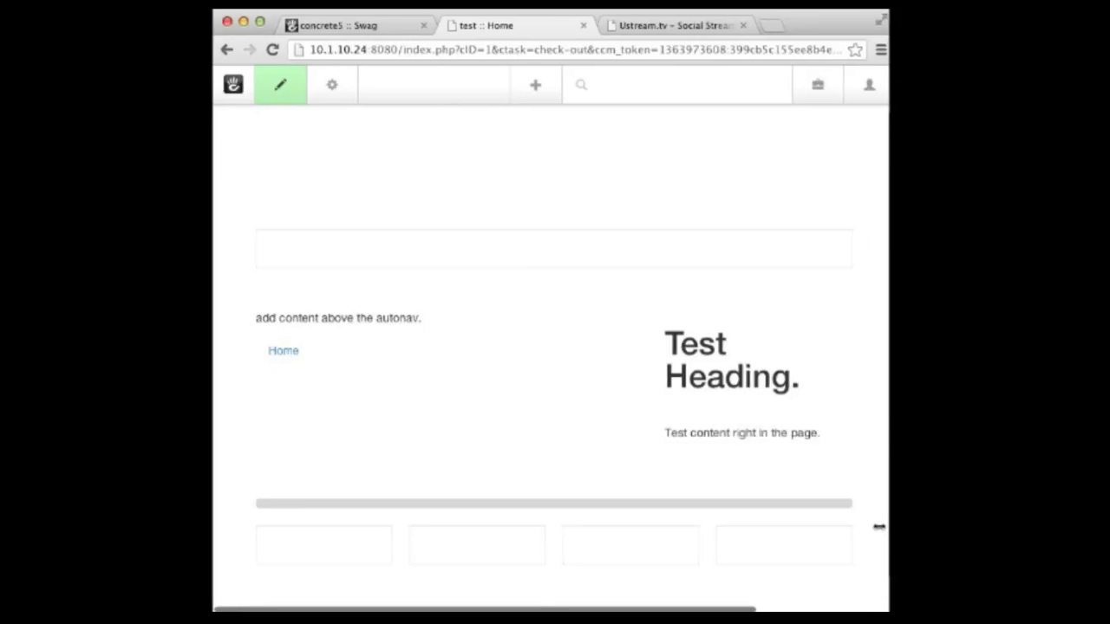
# - Begin a one-column layout inside the Left area, then cancel it
pyautogui.moveTo(880, 526); pyautogui.dragTo(874, 525)
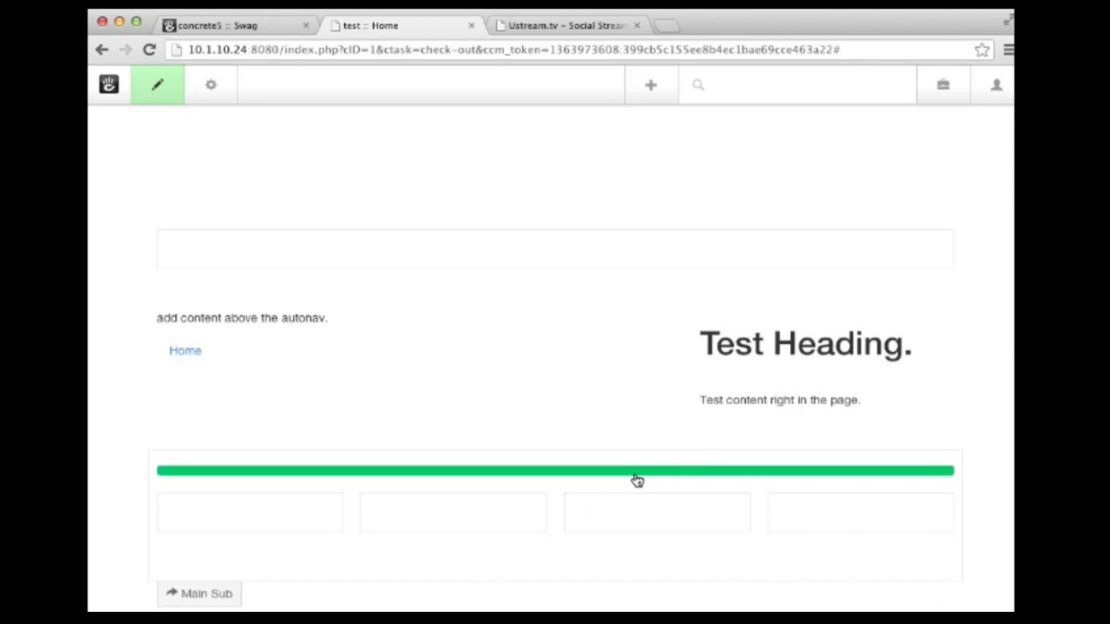
pyautogui.moveTo(538, 370)
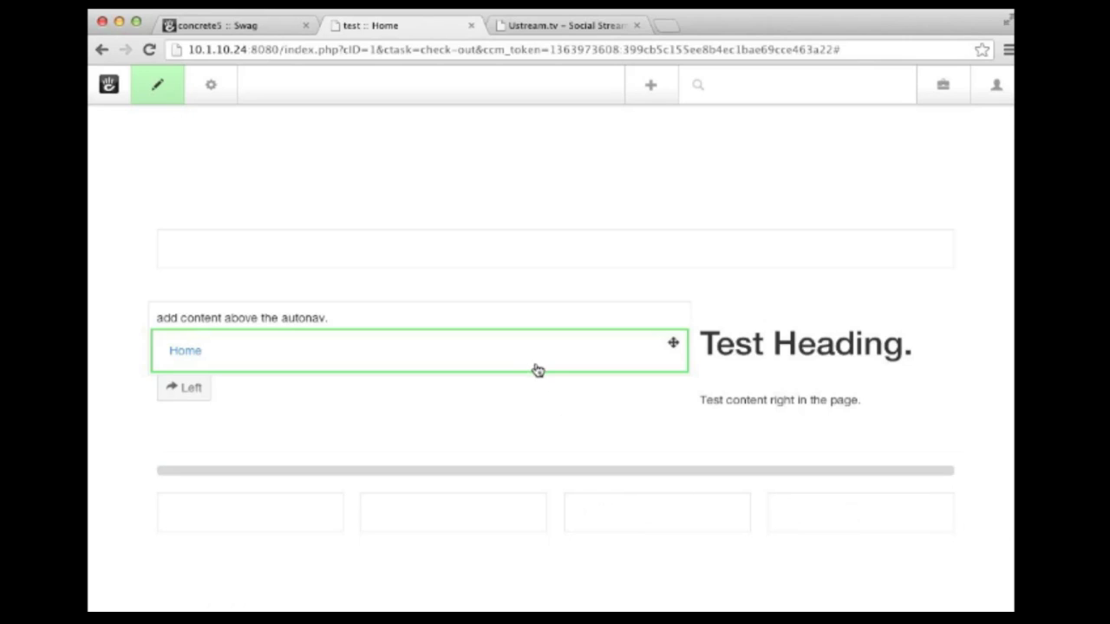
pyautogui.click(183, 390)
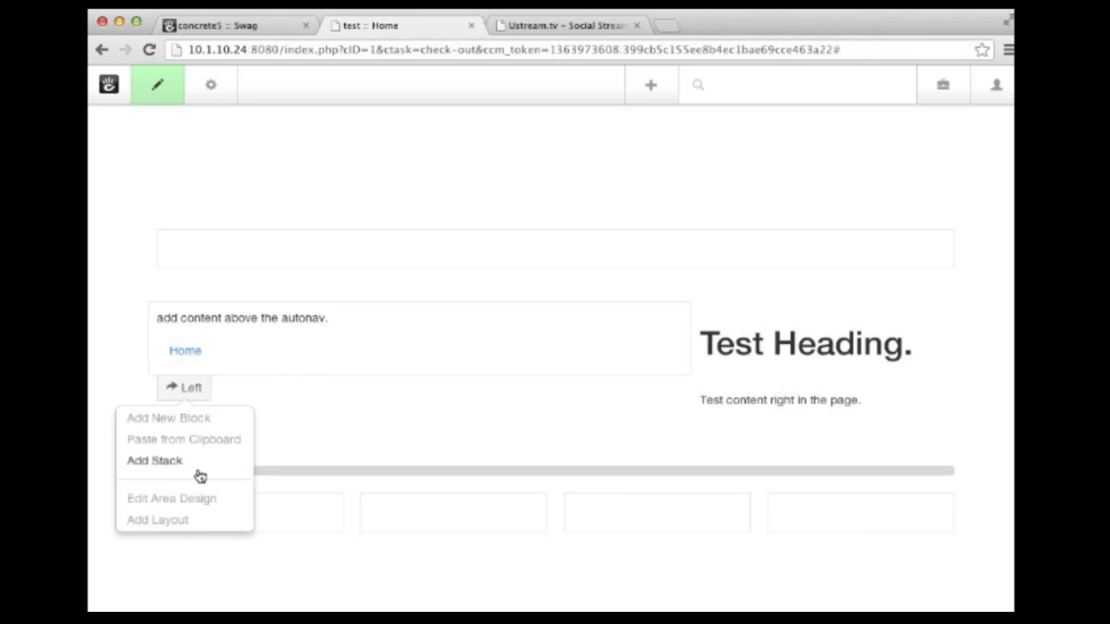
pyautogui.click(211, 501)
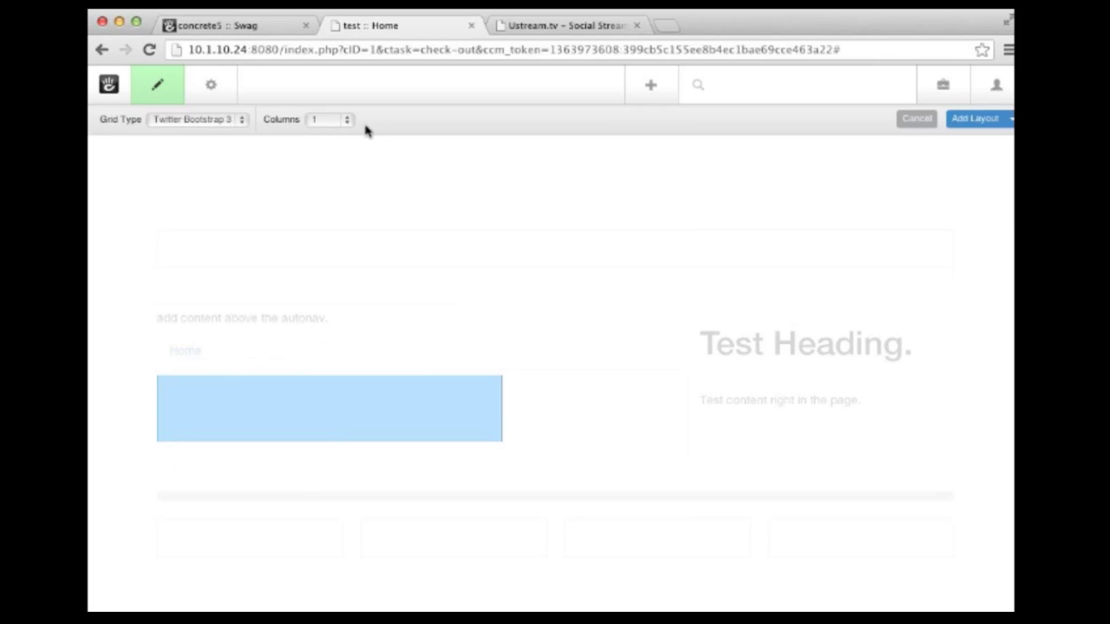
pyautogui.click(337, 122)
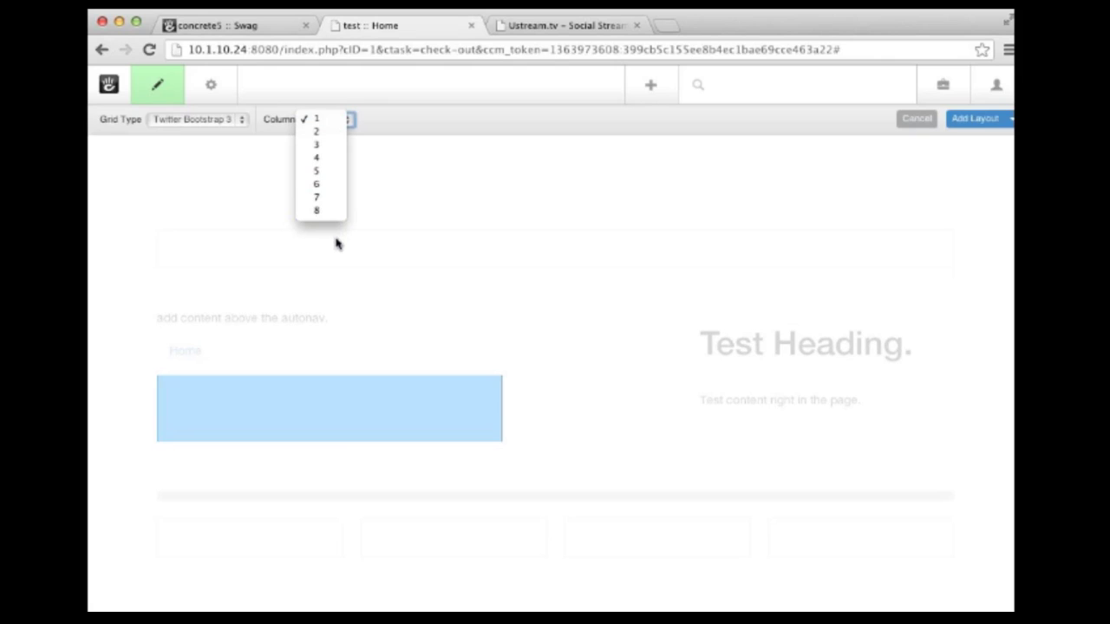
pyautogui.click(606, 182)
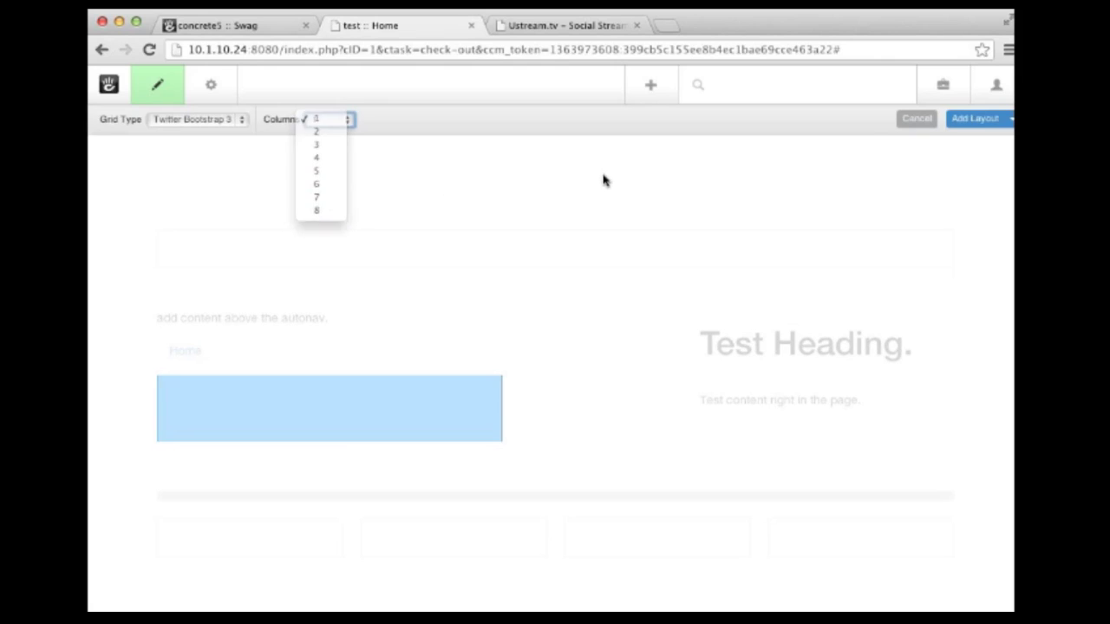
pyautogui.click(917, 120)
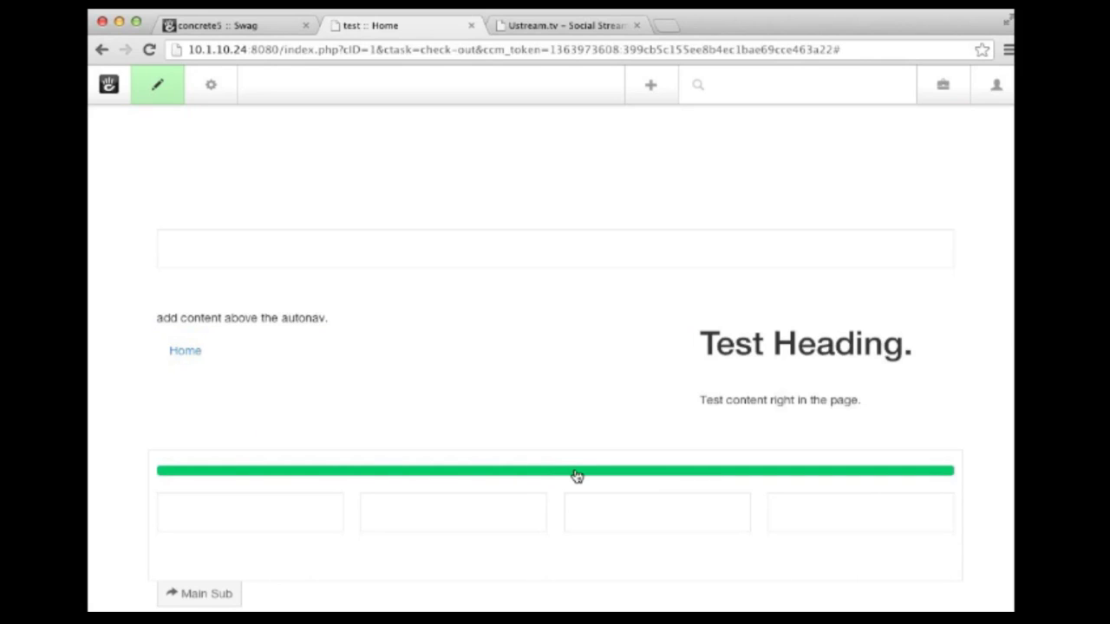
# - Delete the four-column layout and confirm the removal
pyautogui.moveTo(577, 476); pyautogui.dragTo(627, 474)
pyautogui.click(627, 480)
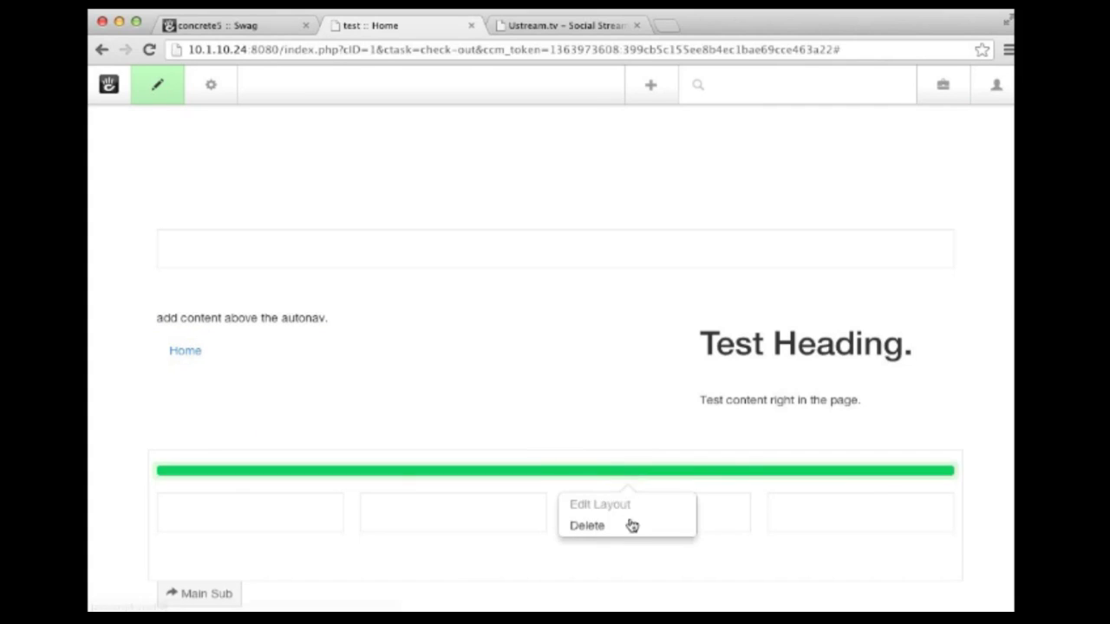
pyautogui.click(632, 526)
pyautogui.click(388, 294)
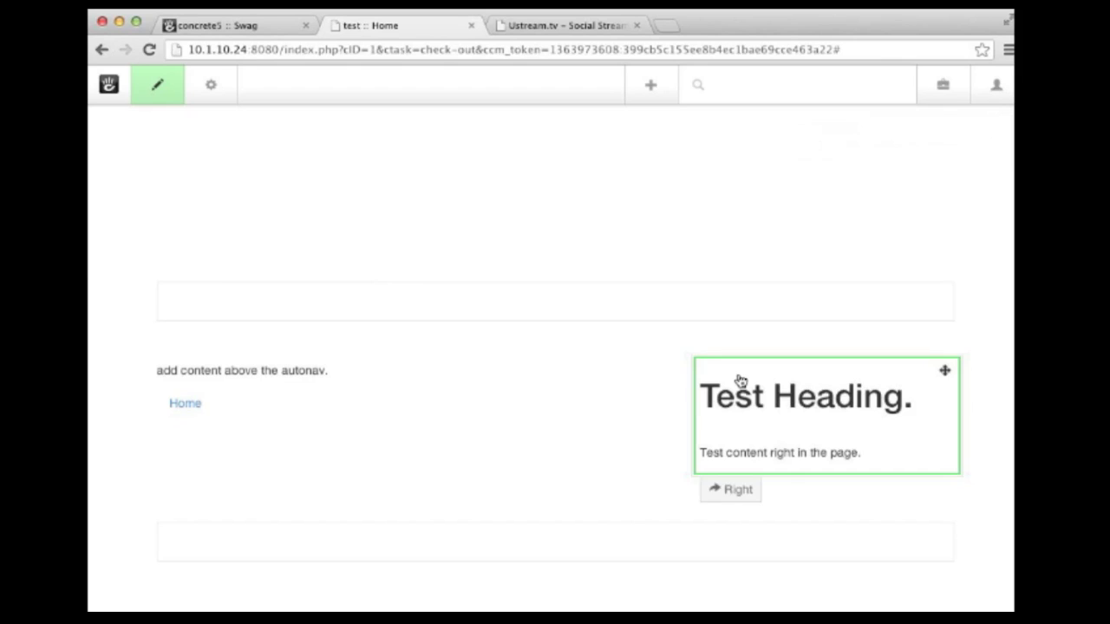
pyautogui.click(748, 86)
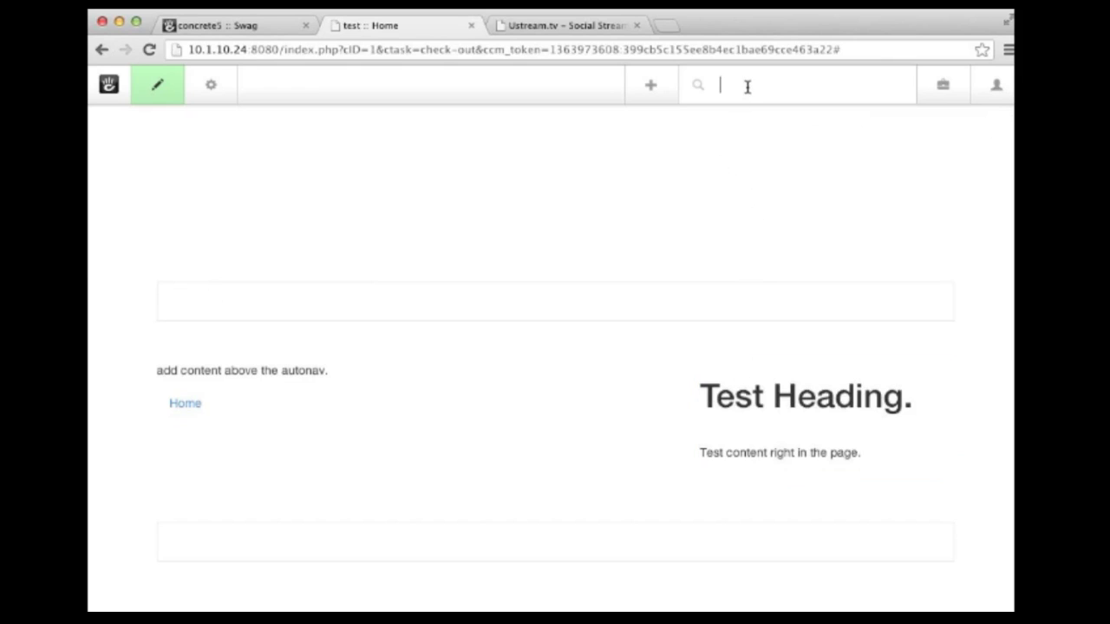
# - Publish the page edits, then sign out of the site
pyautogui.click(141, 99)
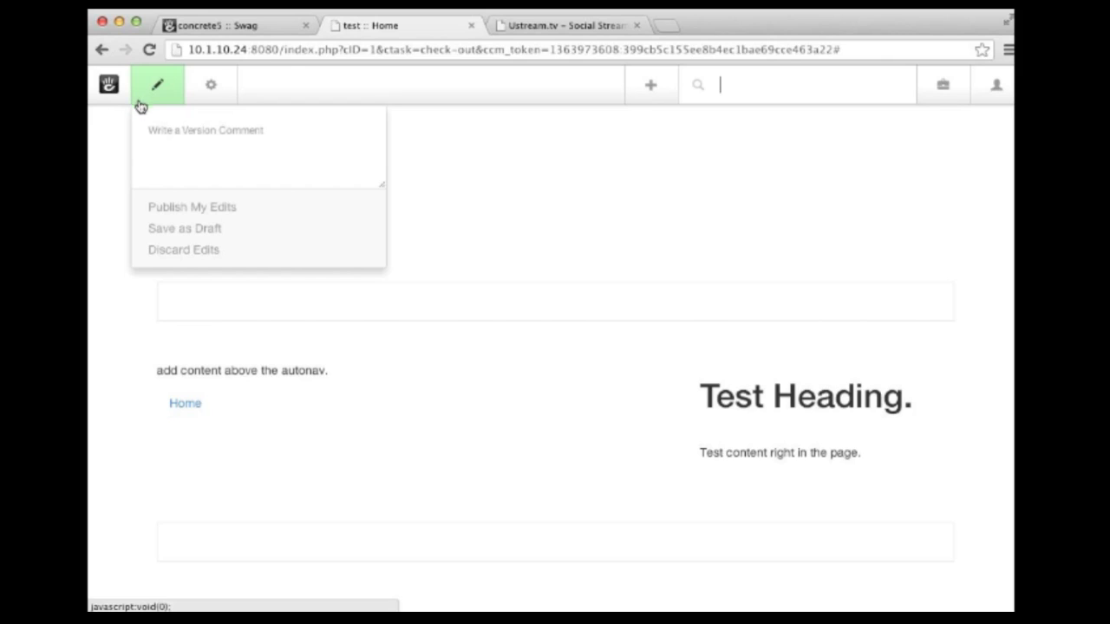
pyautogui.click(171, 209)
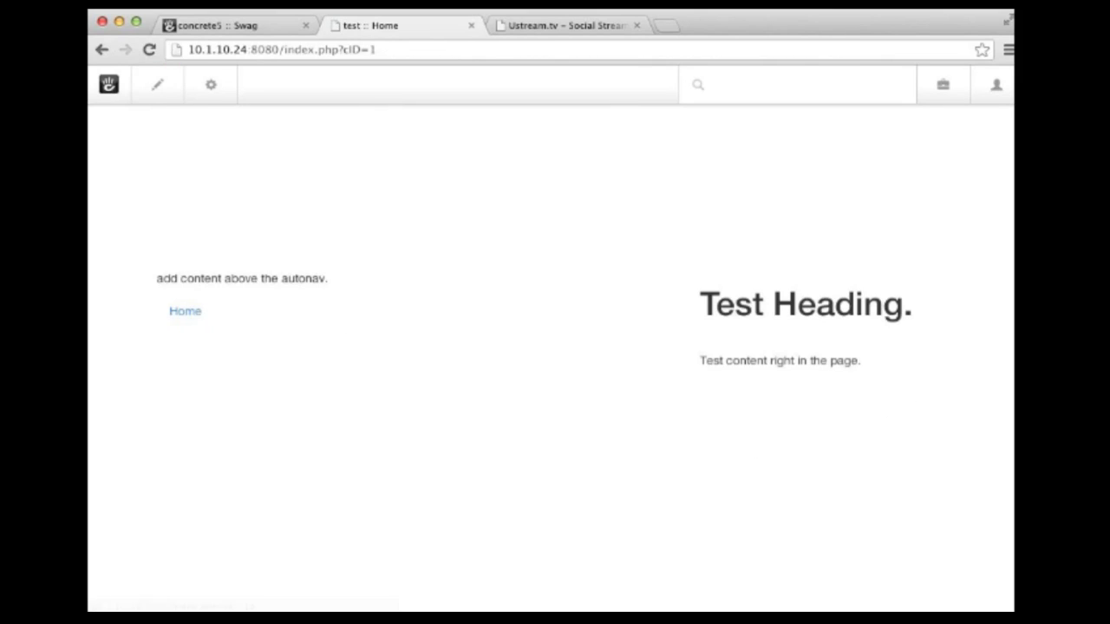
pyautogui.click(998, 94)
pyautogui.click(978, 170)
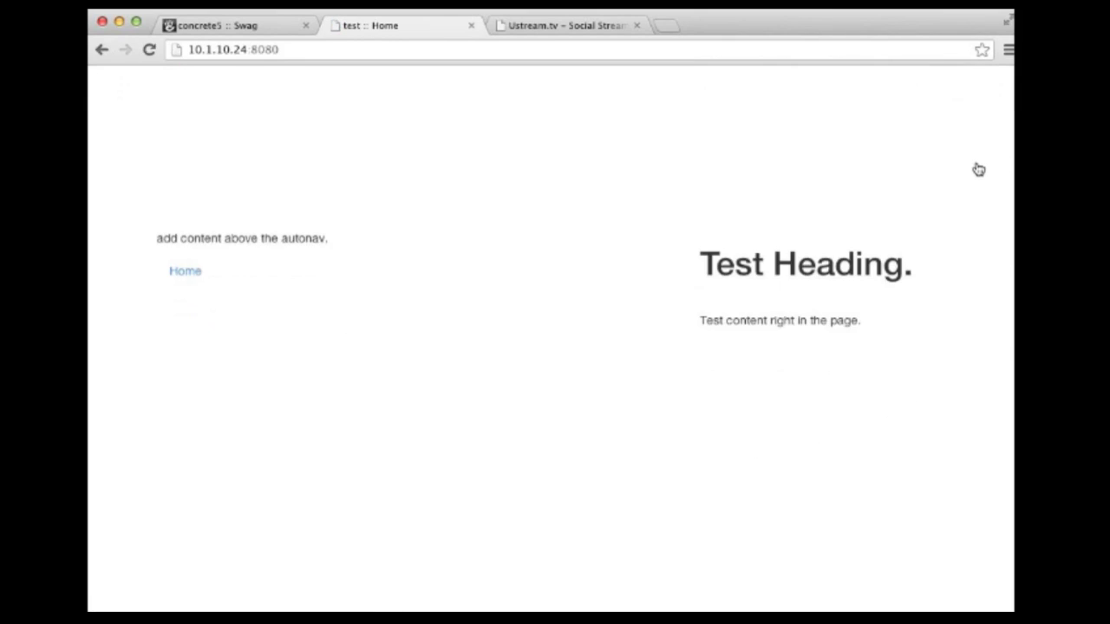